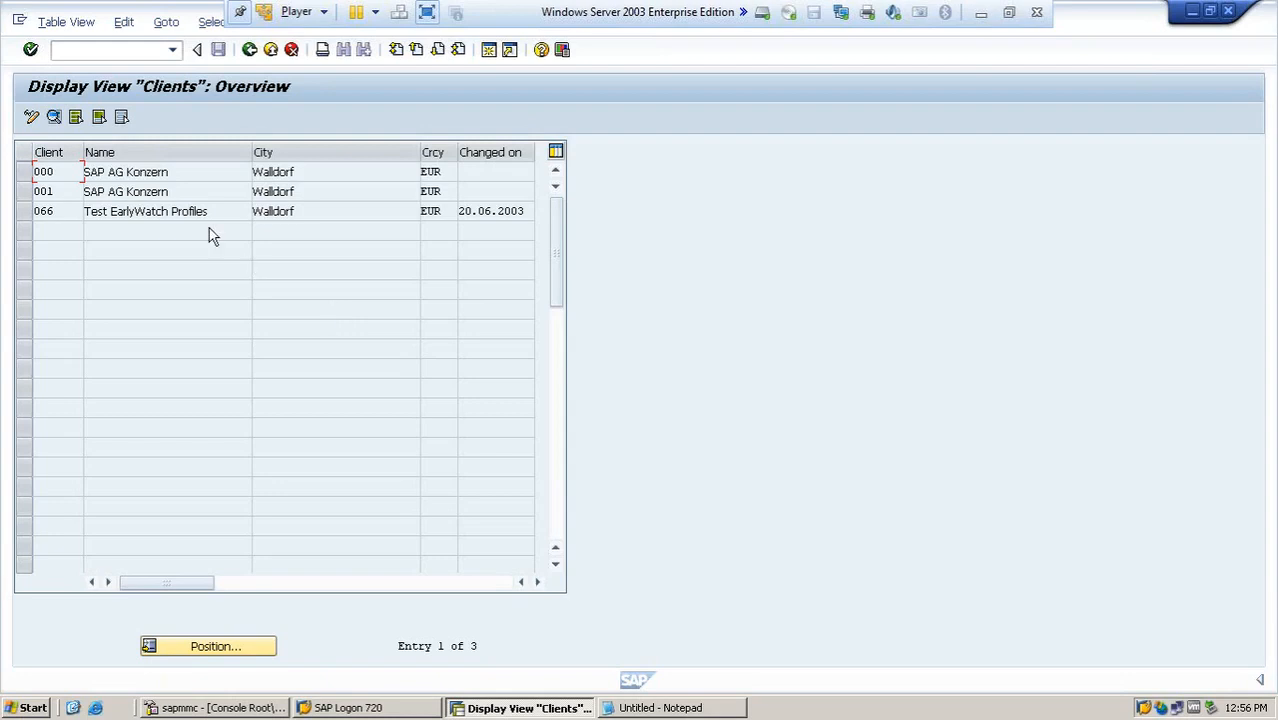
# - Switch the Clients table to change mode, accept the cross-client caution, and start a new client entry
pyautogui.click(31, 121)
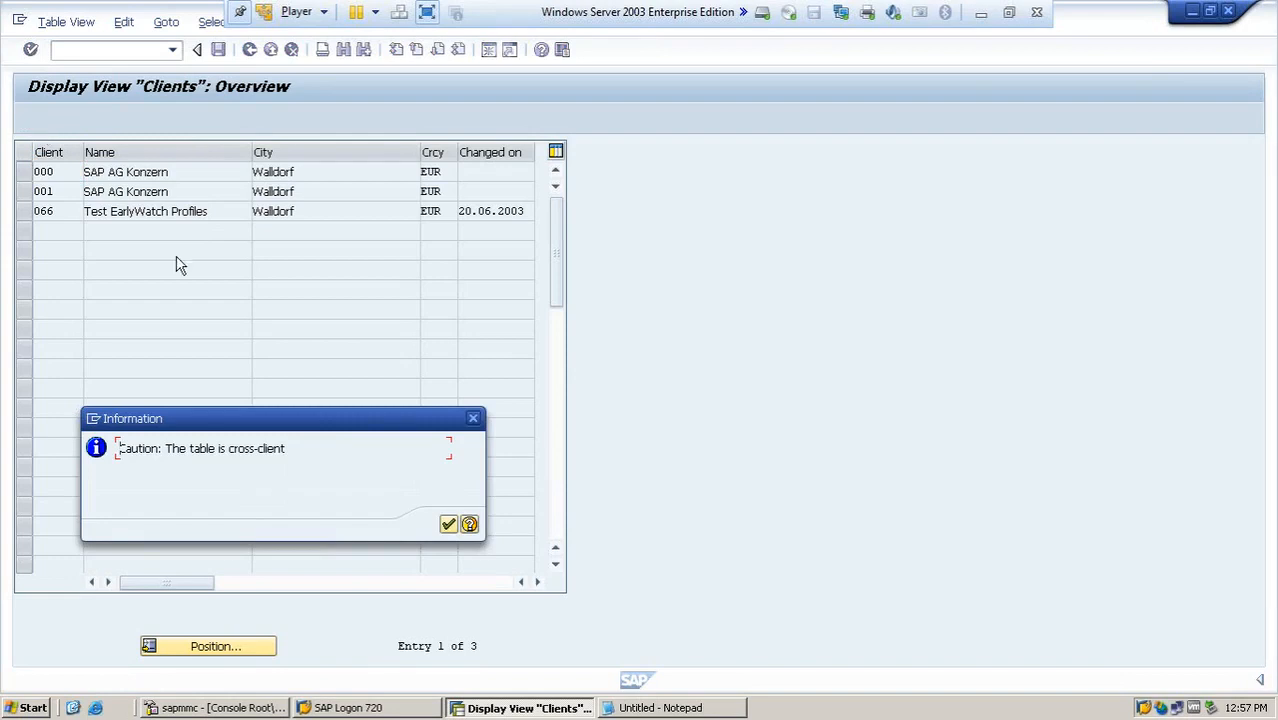
pyautogui.click(447, 525)
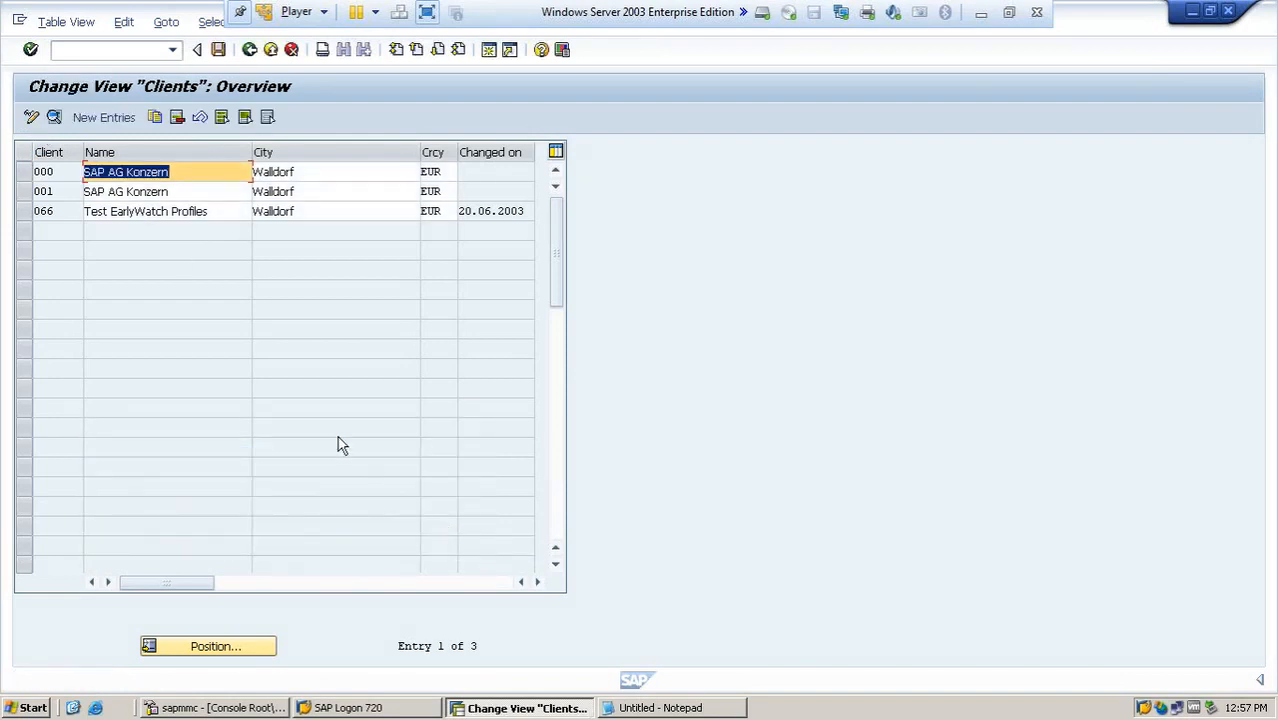
pyautogui.click(102, 122)
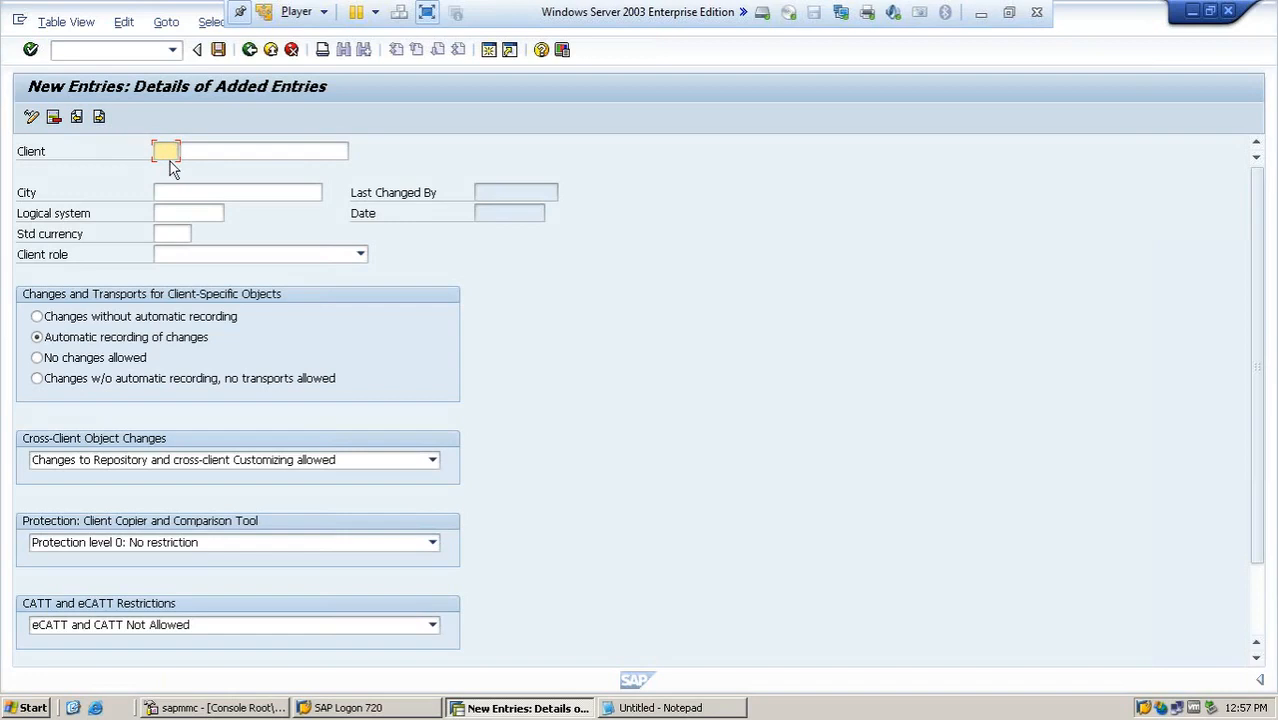
# - Enter client number 200 with the name "Test Client" and the city Chicago
pyautogui.write('200')
pyautogui.click(204, 156)
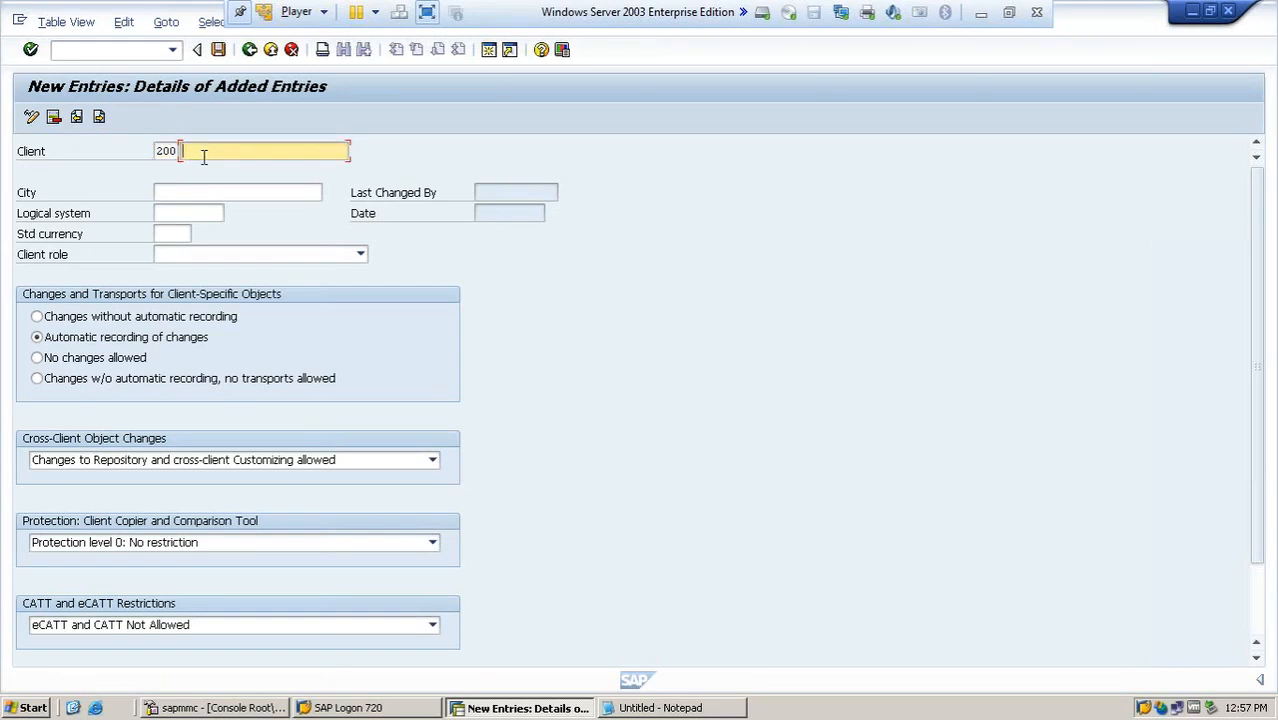
pyautogui.write('Test Client')
pyautogui.click(212, 193)
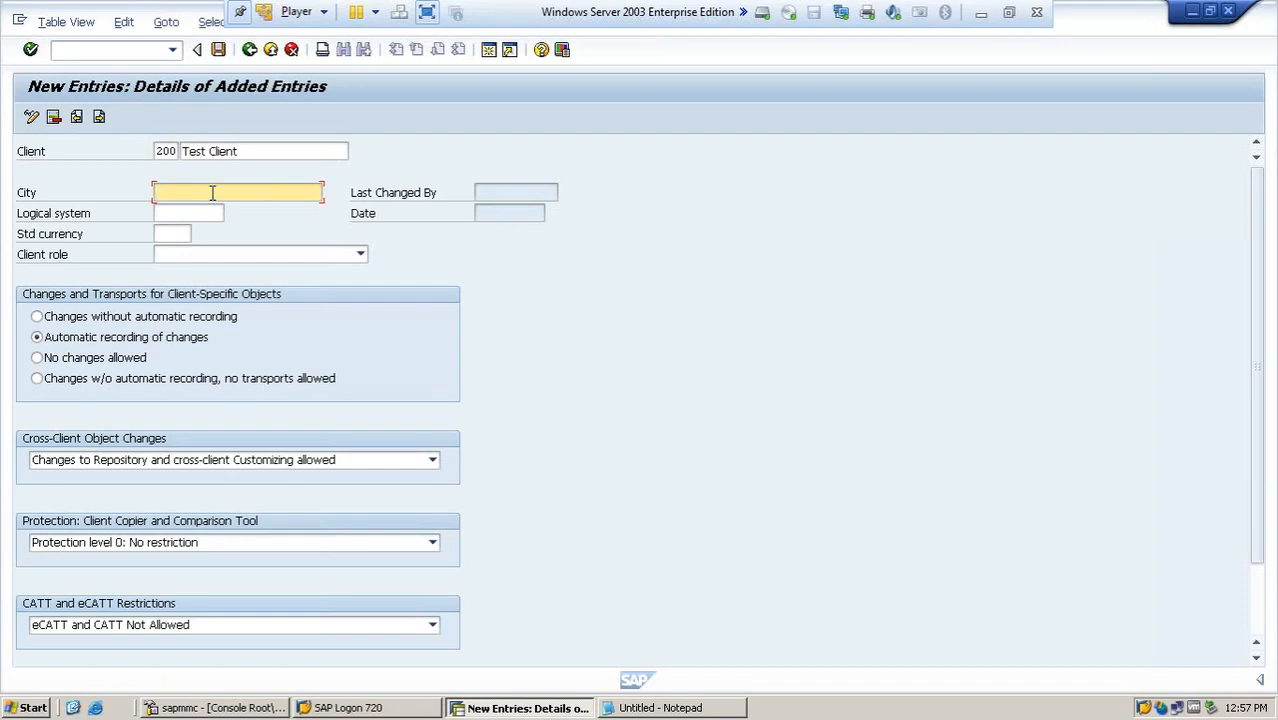
pyautogui.write('Chicago')
# - Look up the available logical systems for the client entry and close the list without choosing one
pyautogui.click(207, 213)
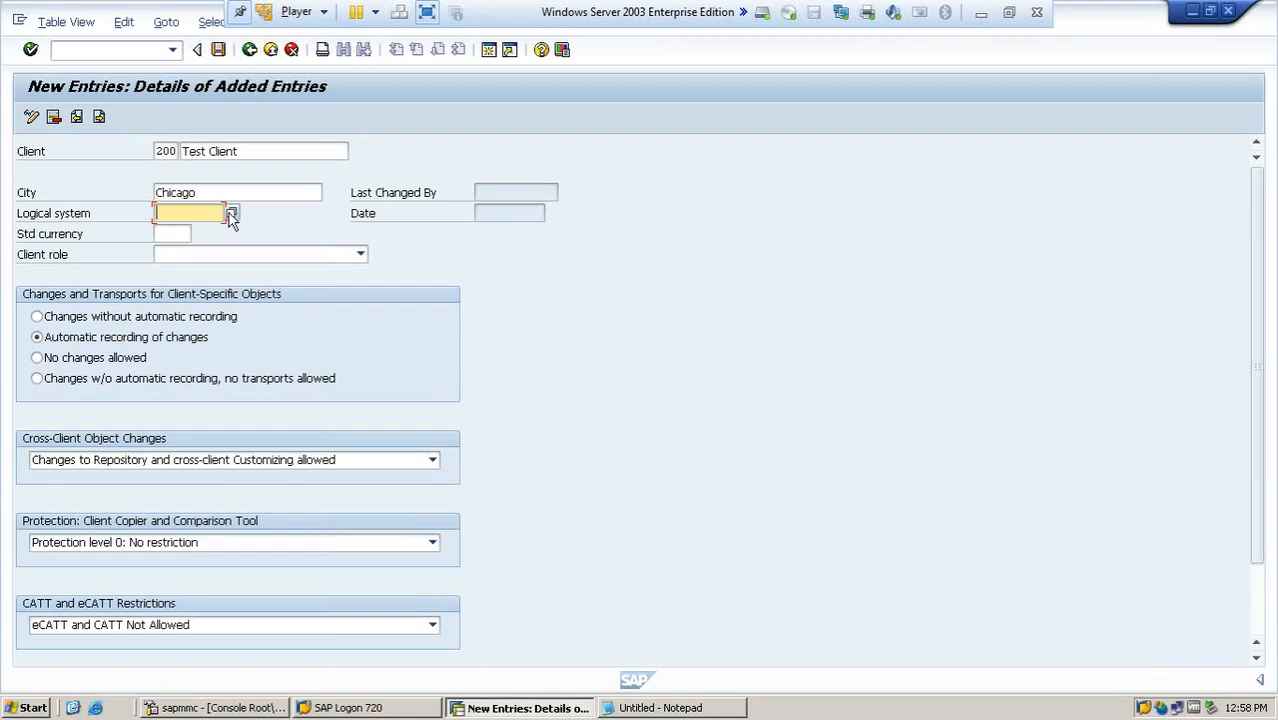
pyautogui.click(230, 214)
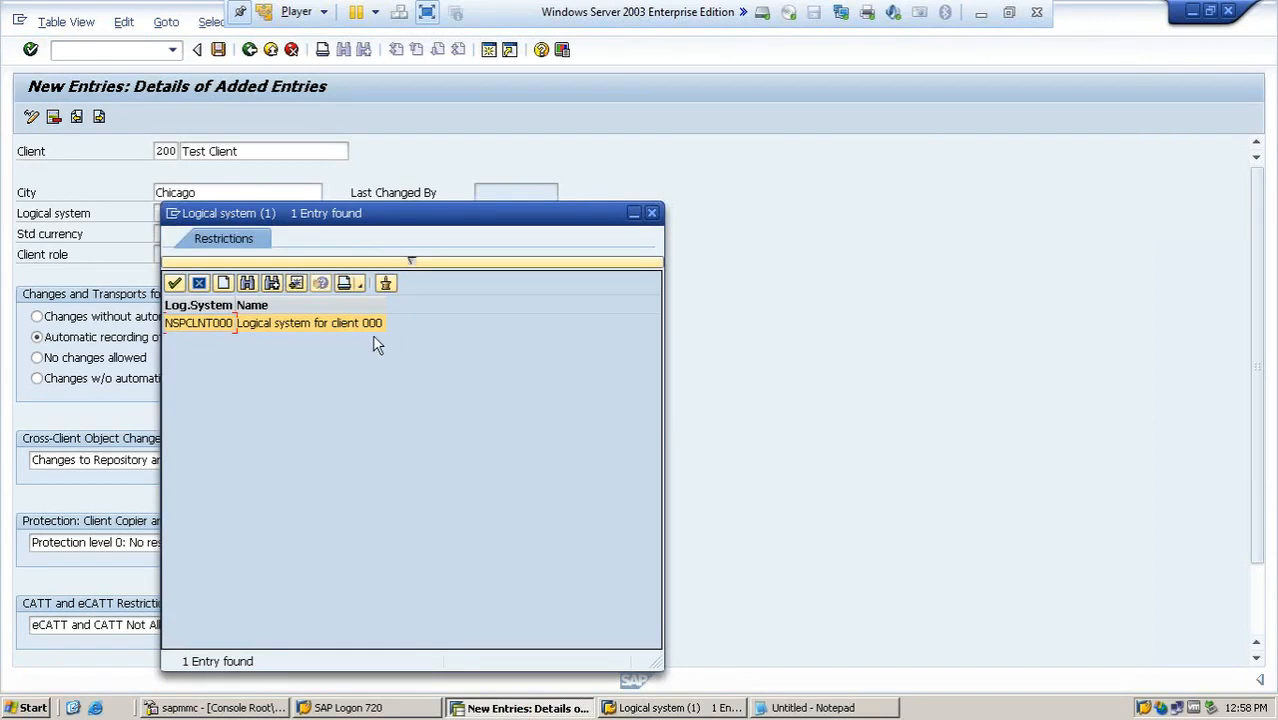
pyautogui.click(652, 213)
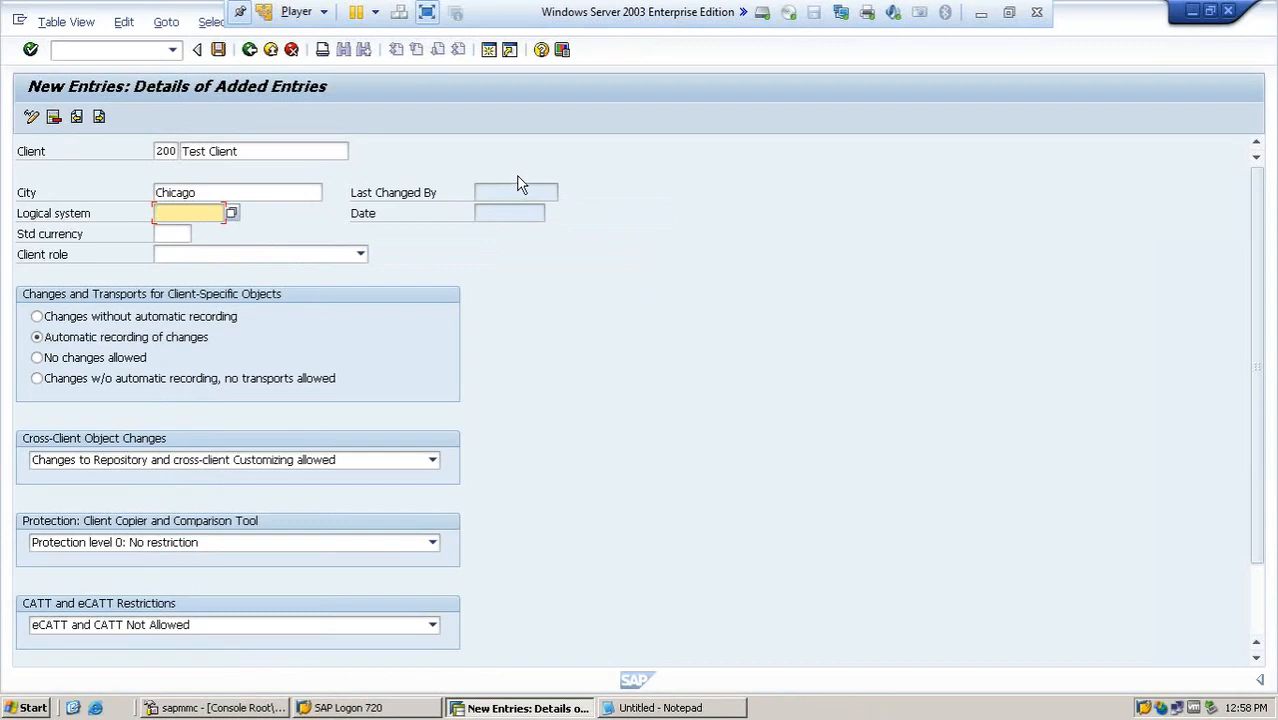
# - Create a new session and run transaction SALE in it
pyautogui.click(488, 57)
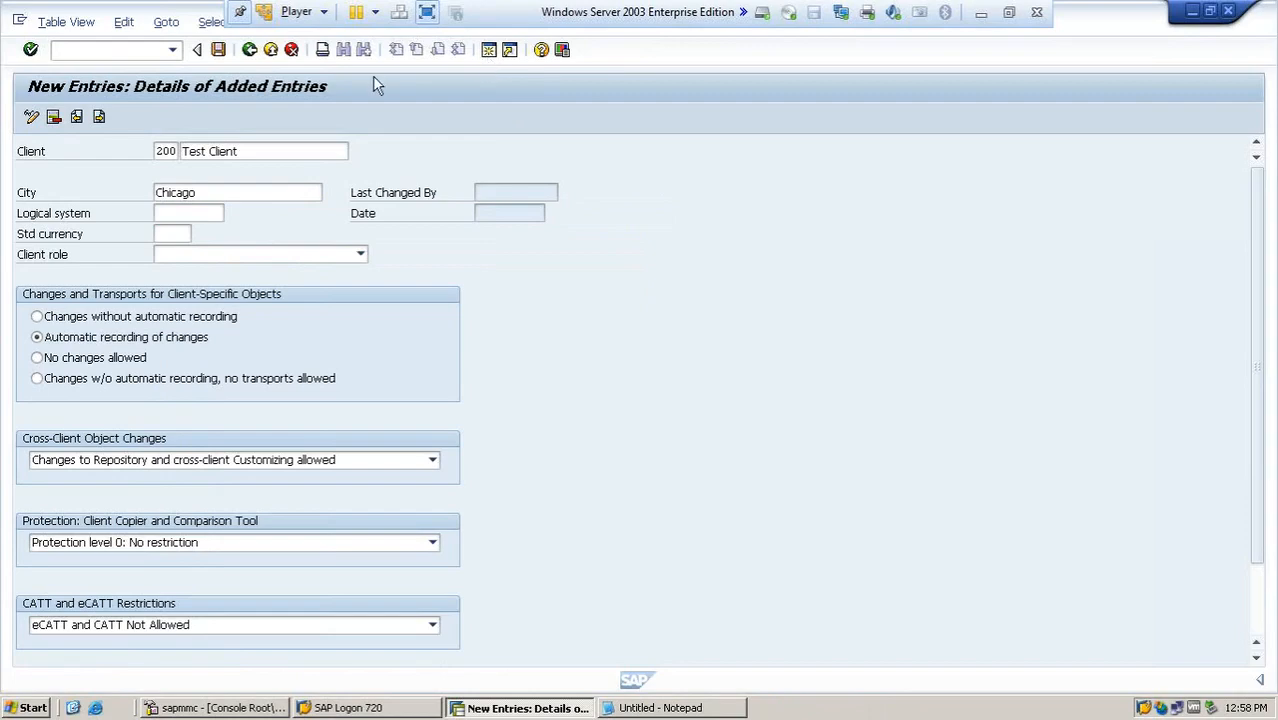
pyautogui.write('sale')
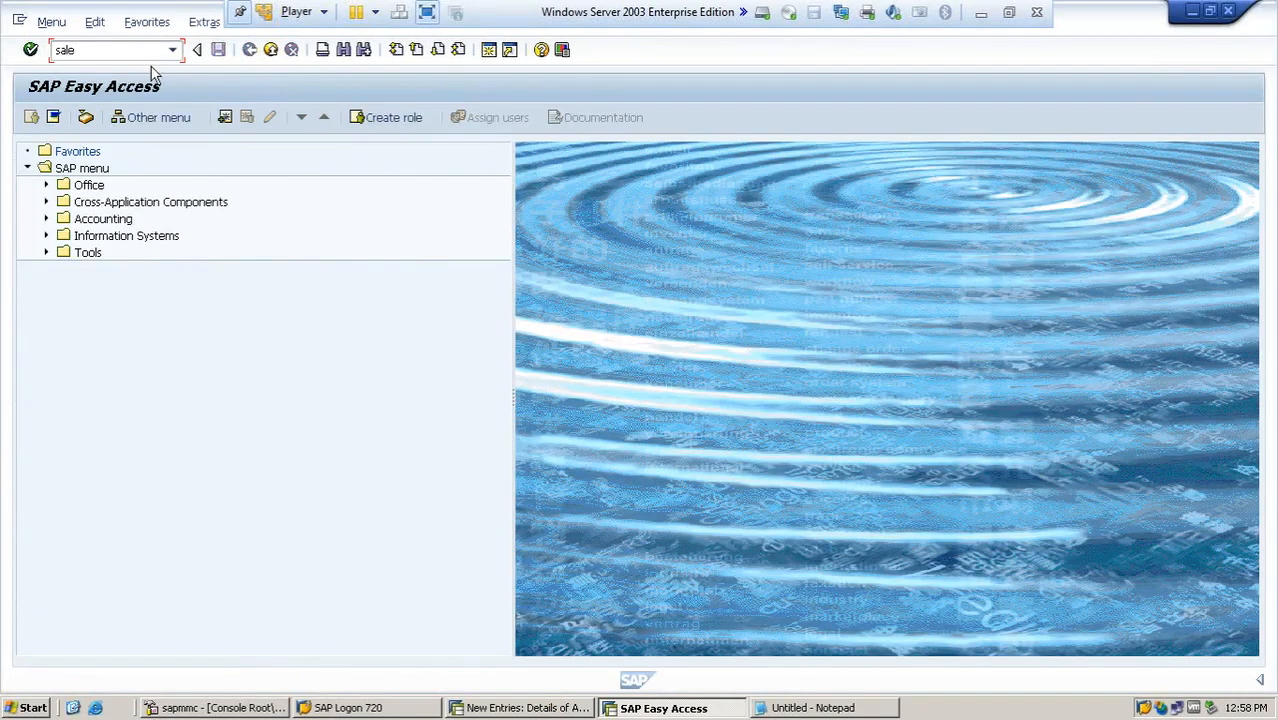
pyautogui.press('Return')
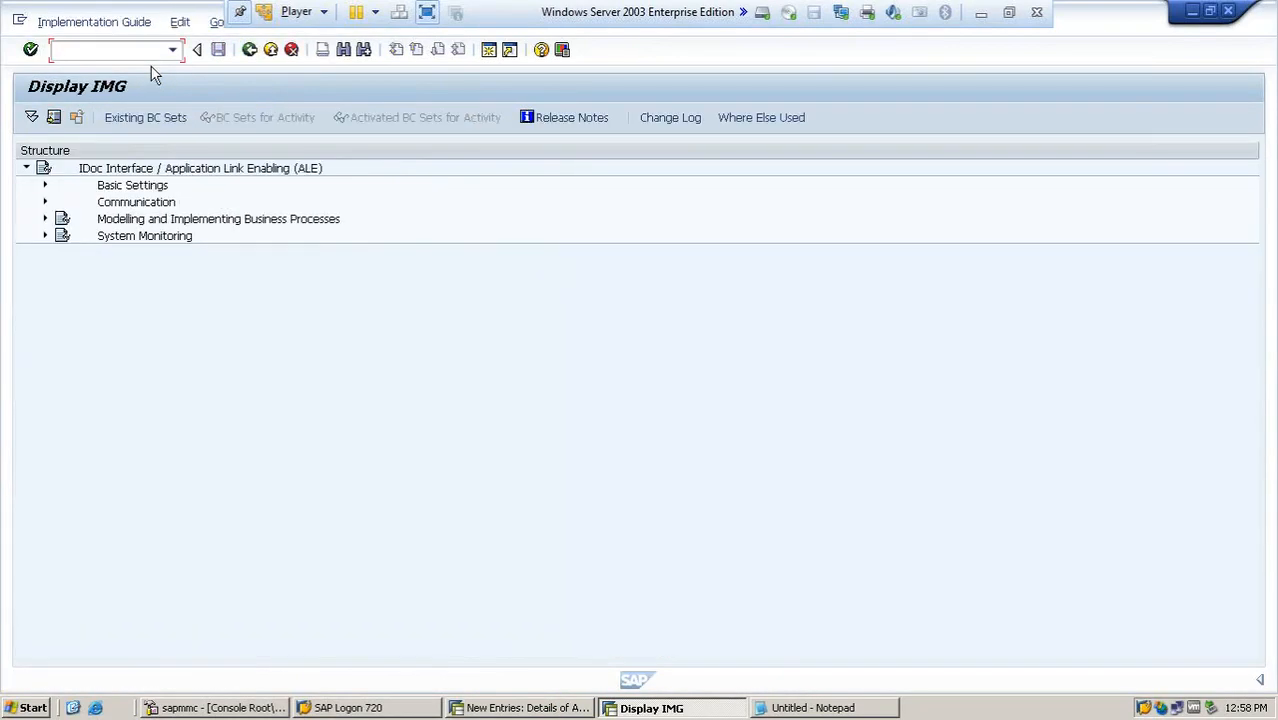
# - Execute Define Logical System under Basic Settings > Logical Systems and start new entries in the table
pyautogui.click(45, 187)
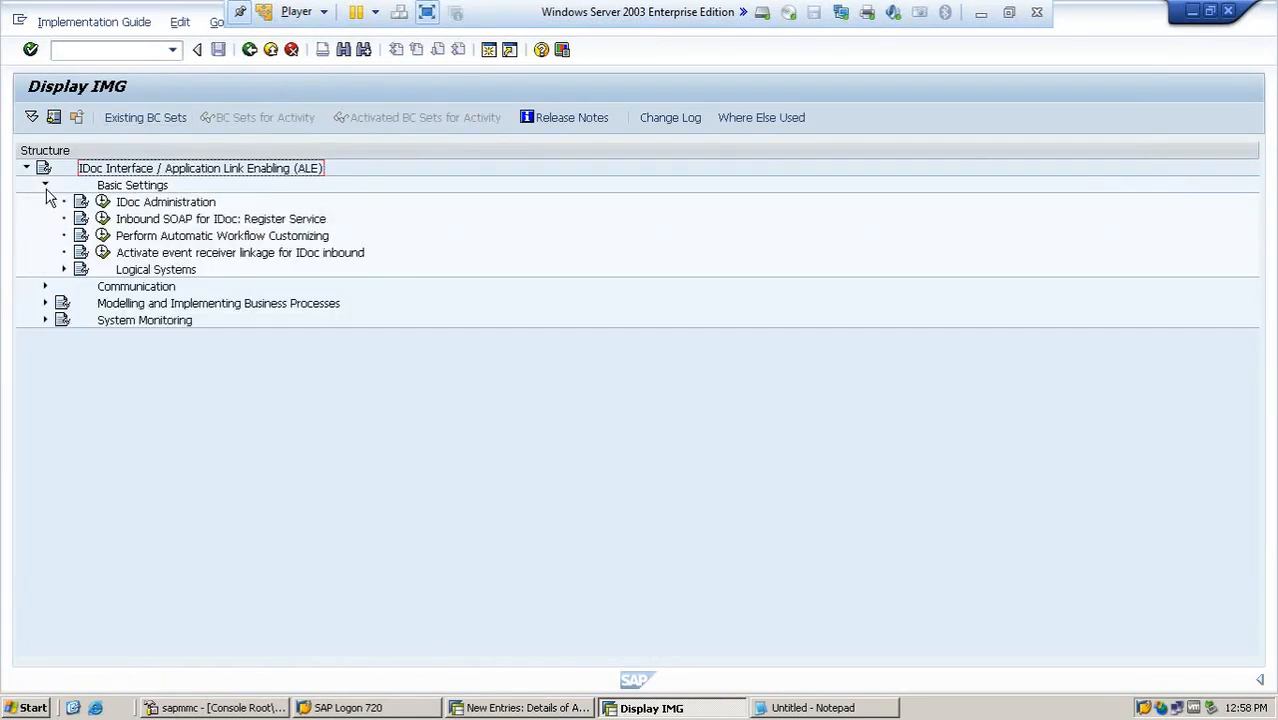
pyautogui.click(64, 270)
pyautogui.click(120, 287)
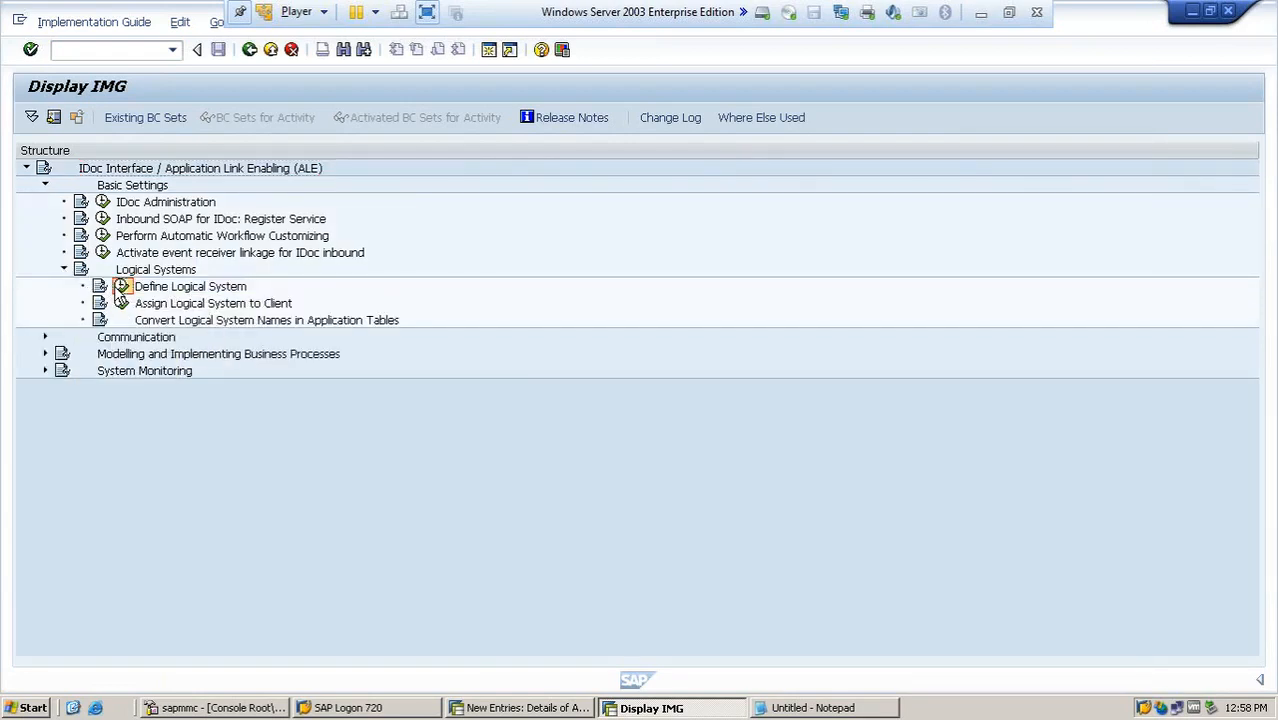
pyautogui.press('Return')
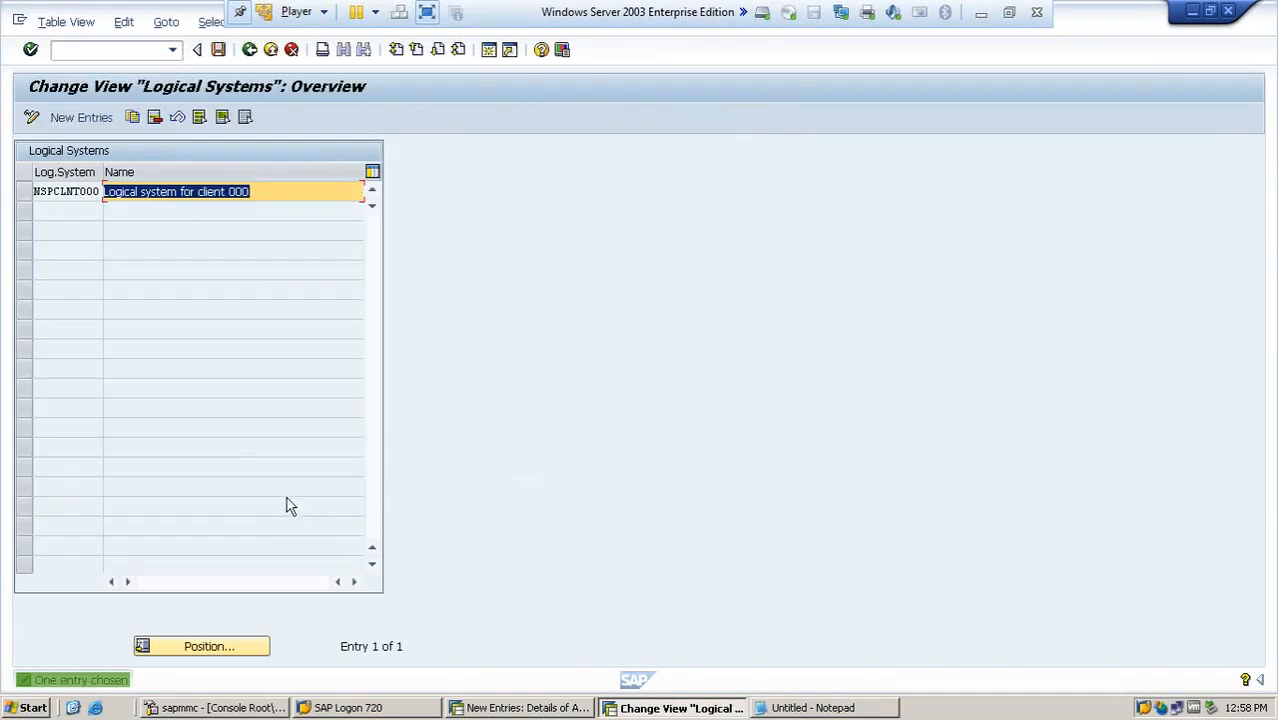
pyautogui.click(71, 121)
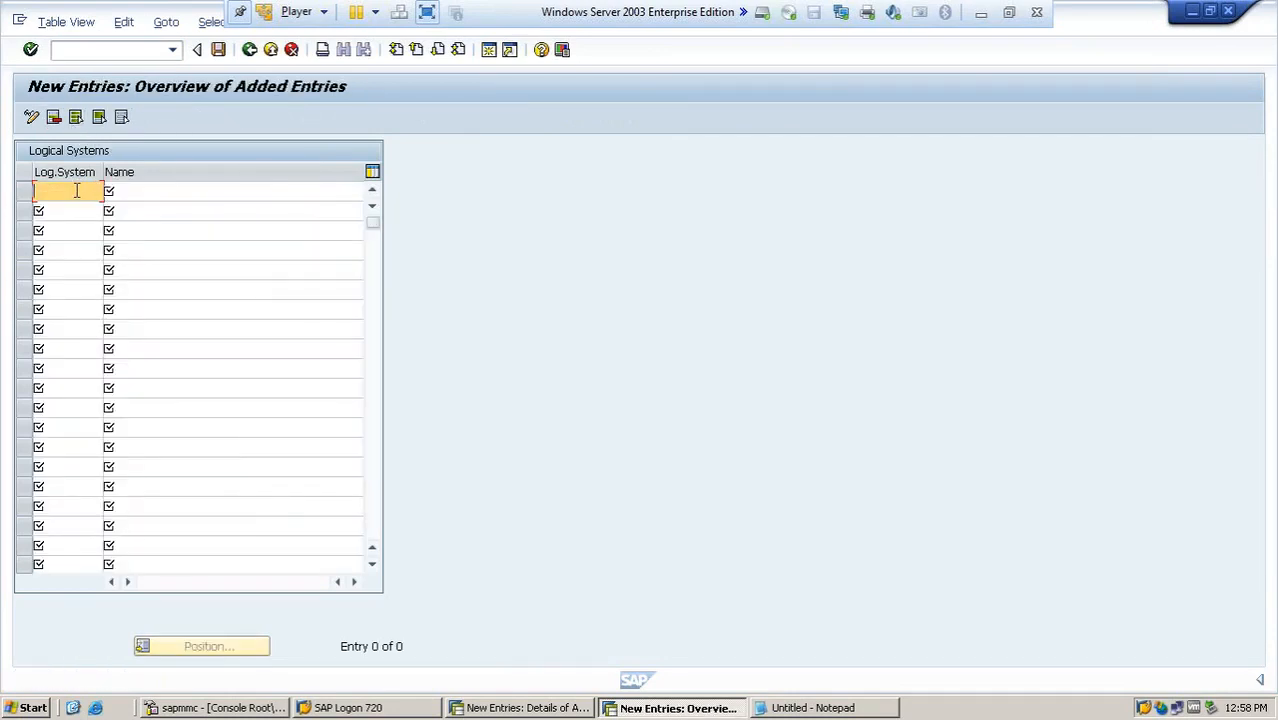
pyautogui.write('DEVCLNT200')
pyautogui.press('Tab')
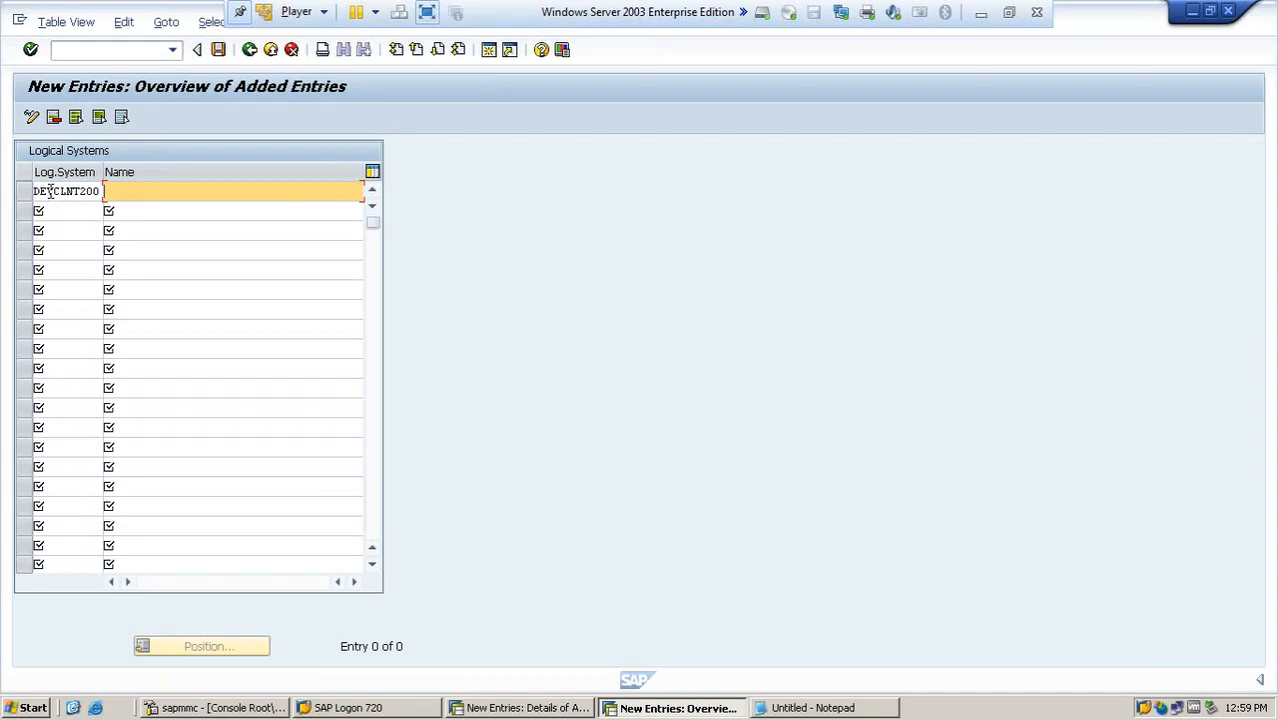
pyautogui.click(57, 190)
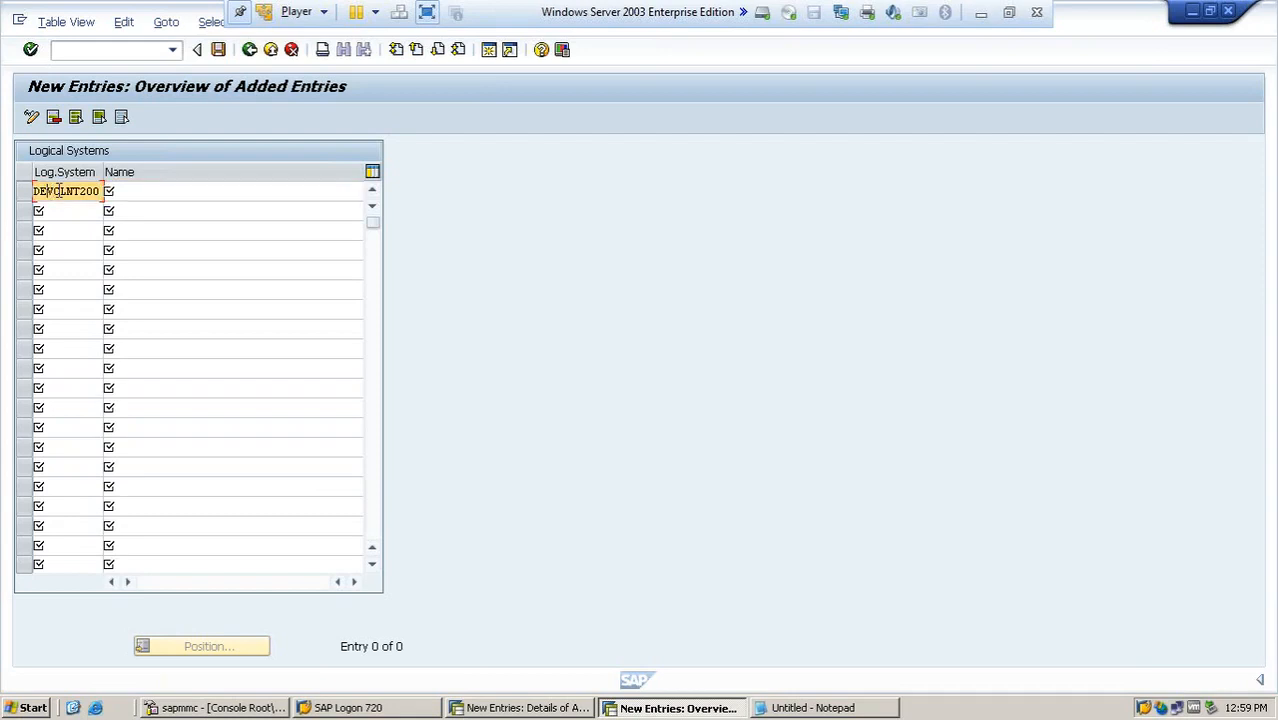
pyautogui.press('BackSpace')
pyautogui.press('BackSpace')
pyautogui.press('BackSpace')
# - Enter the logical system NSPCLNT200 with the name "Logical system for Client 200" in the first row
pyautogui.write('NSPCLNT')
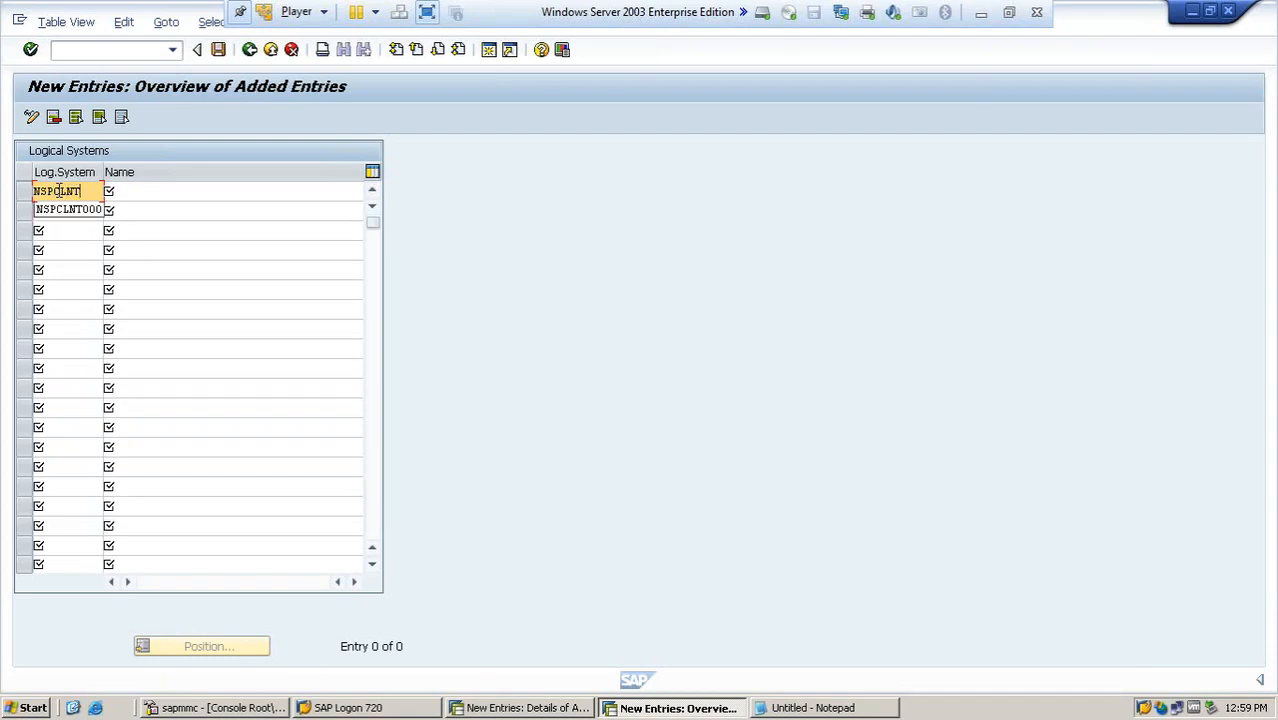
pyautogui.write('200')
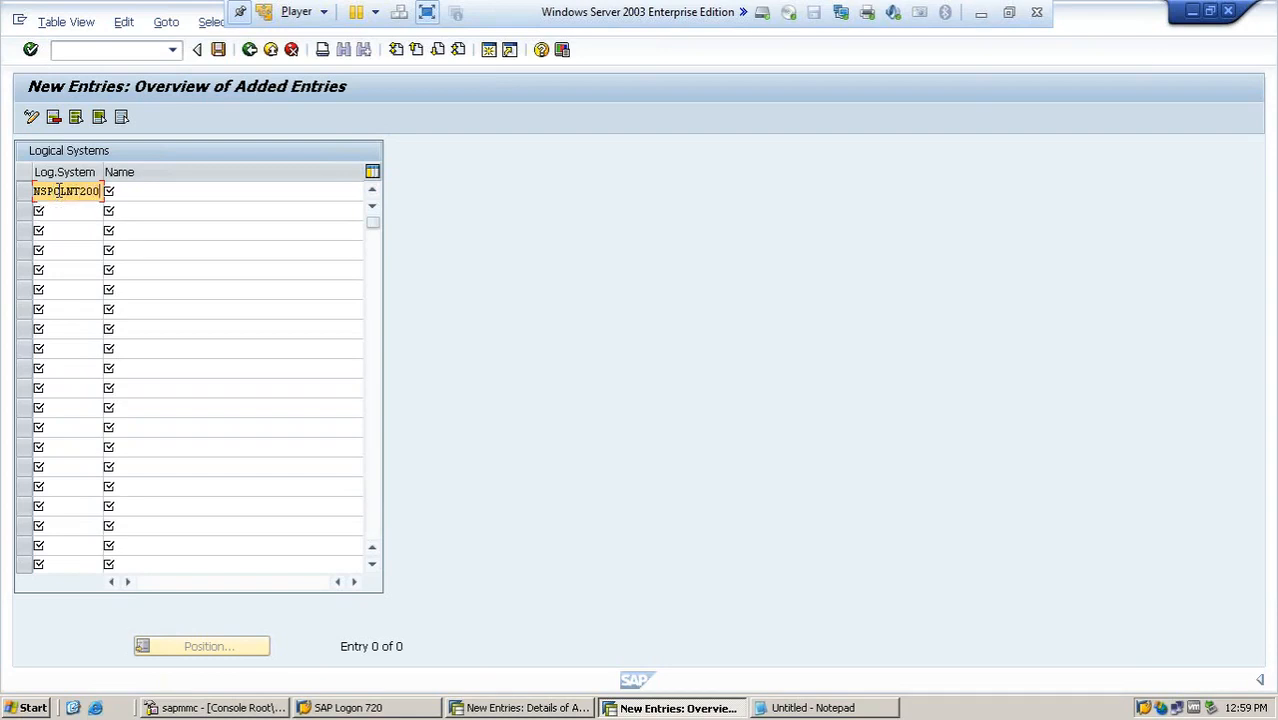
pyautogui.click(115, 191)
pyautogui.write('Logical')
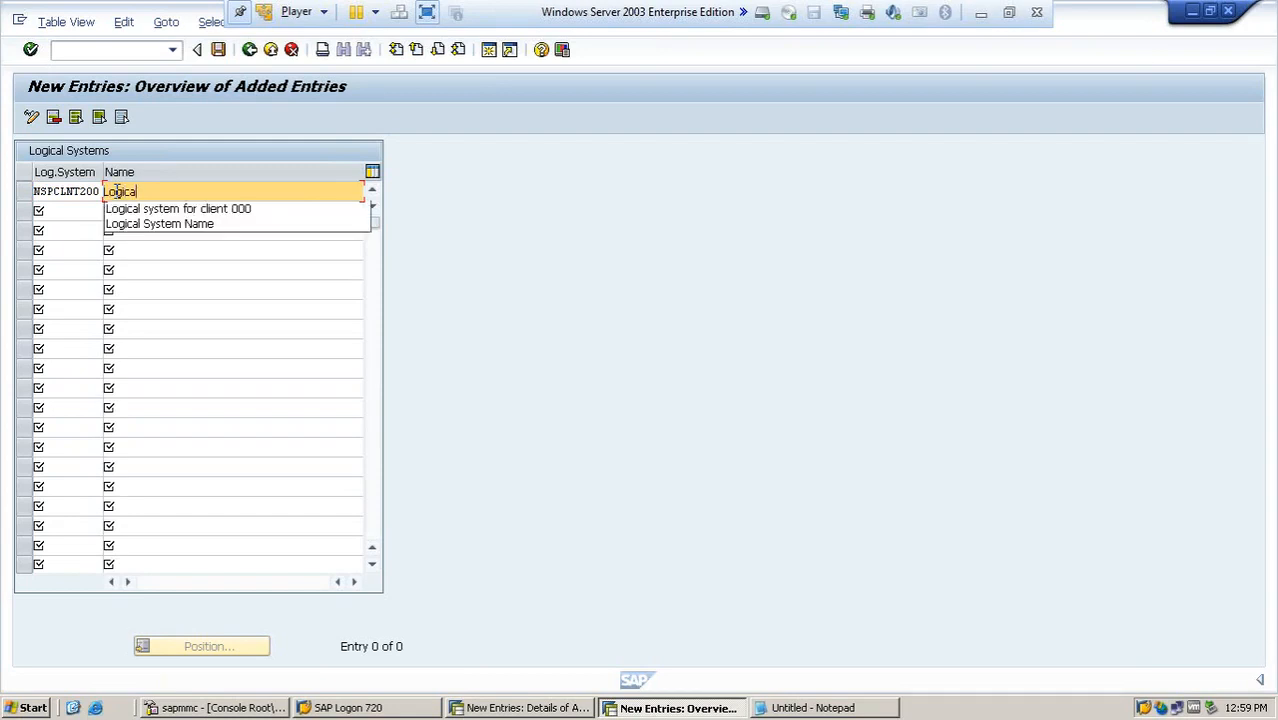
pyautogui.write(' system for Cli')
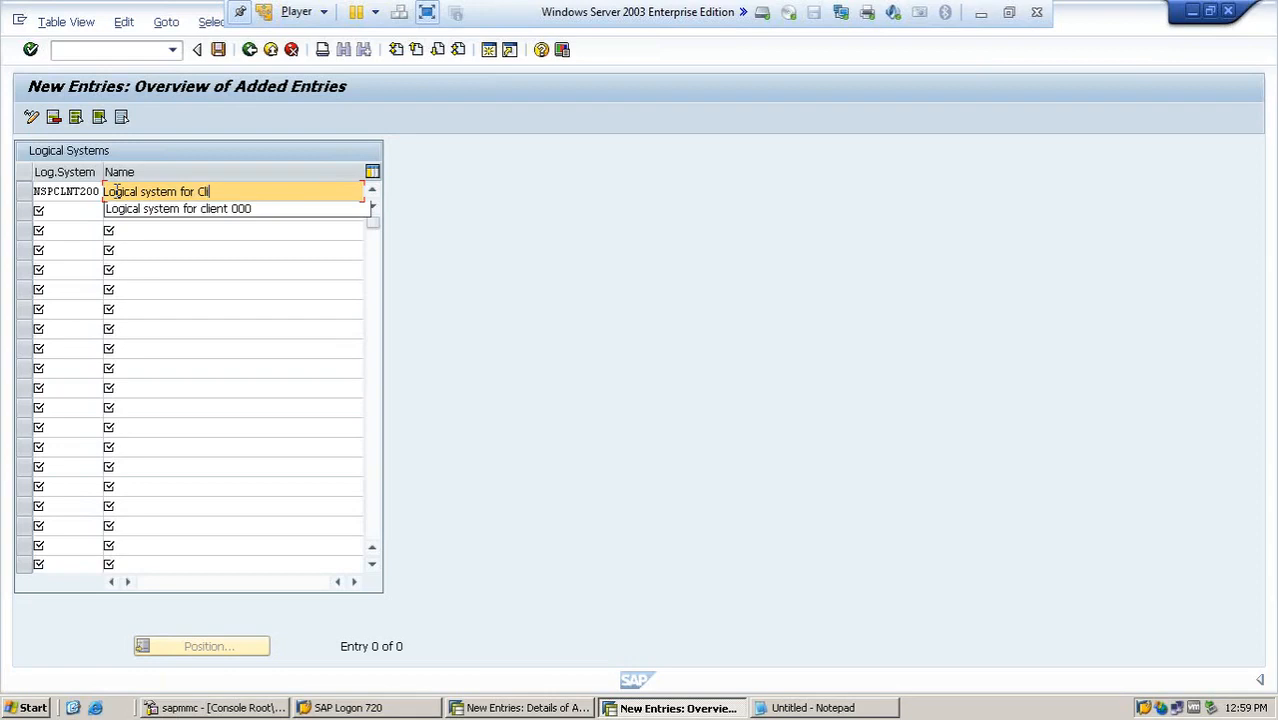
pyautogui.write('ent 200')
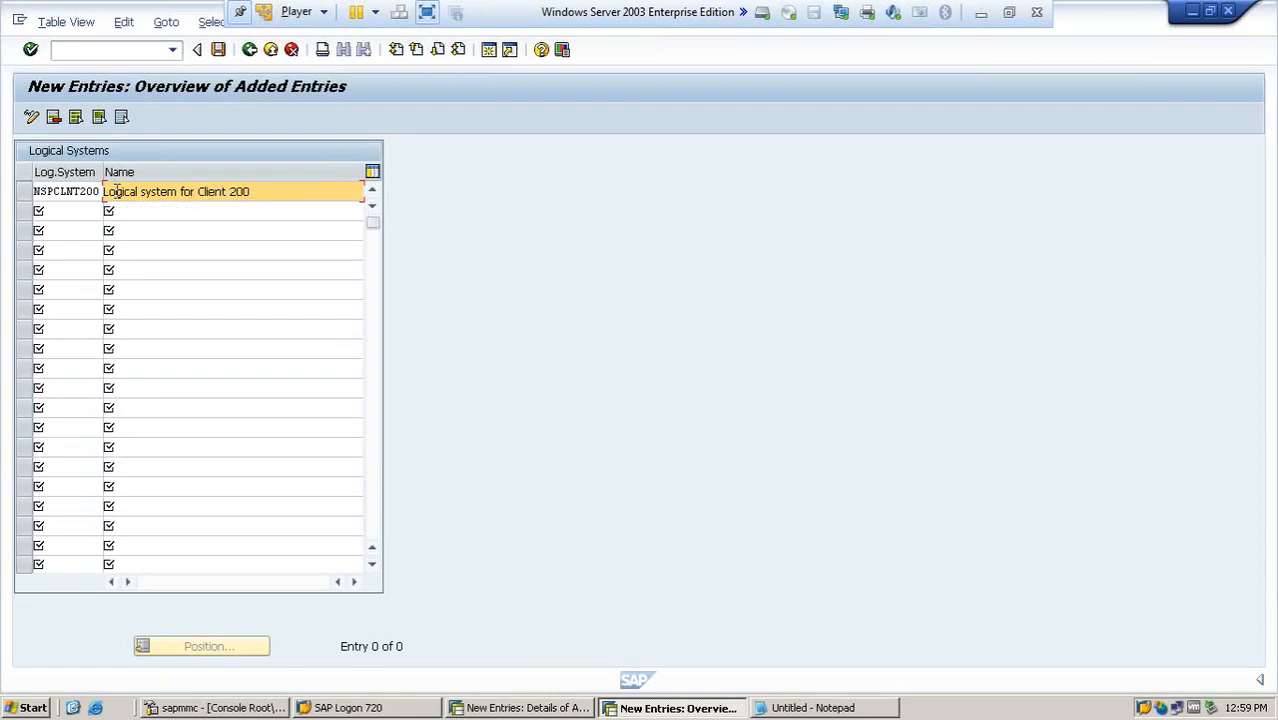
pyautogui.press('Return')
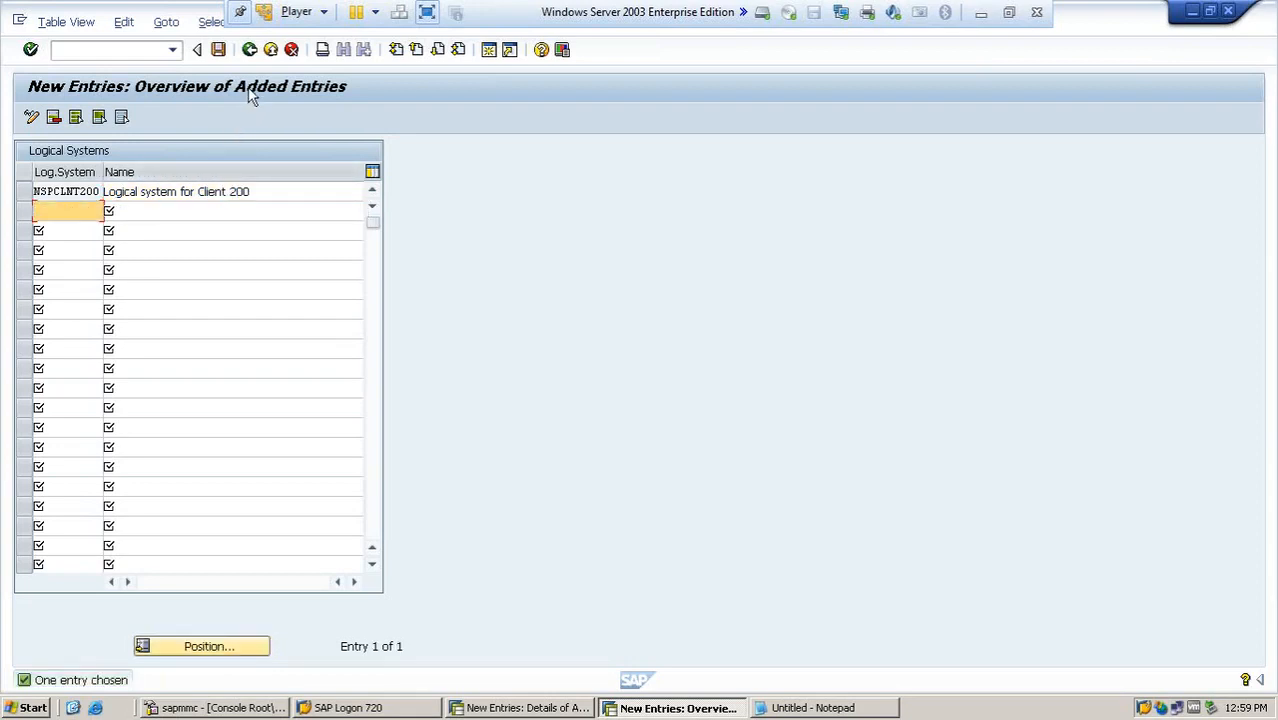
# - Save the new logical system in workbench request NSPK900002 and return to the Logical Systems overview
pyautogui.click(220, 52)
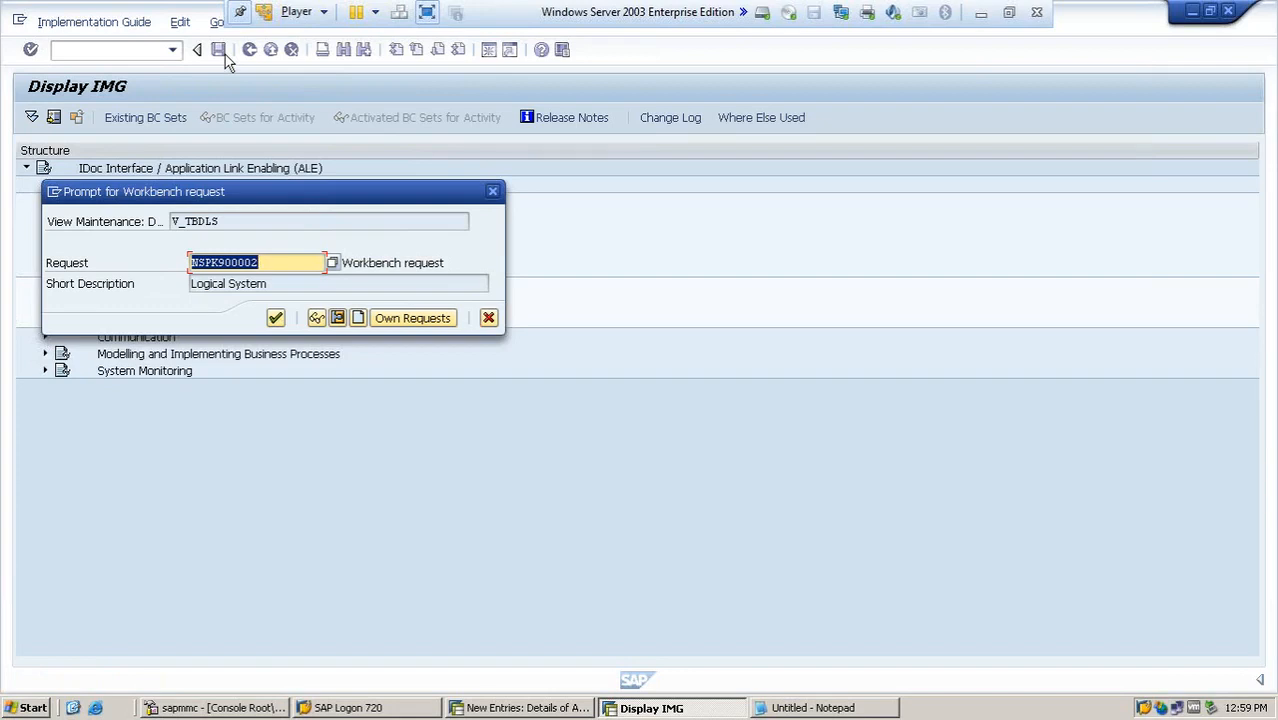
pyautogui.click(278, 317)
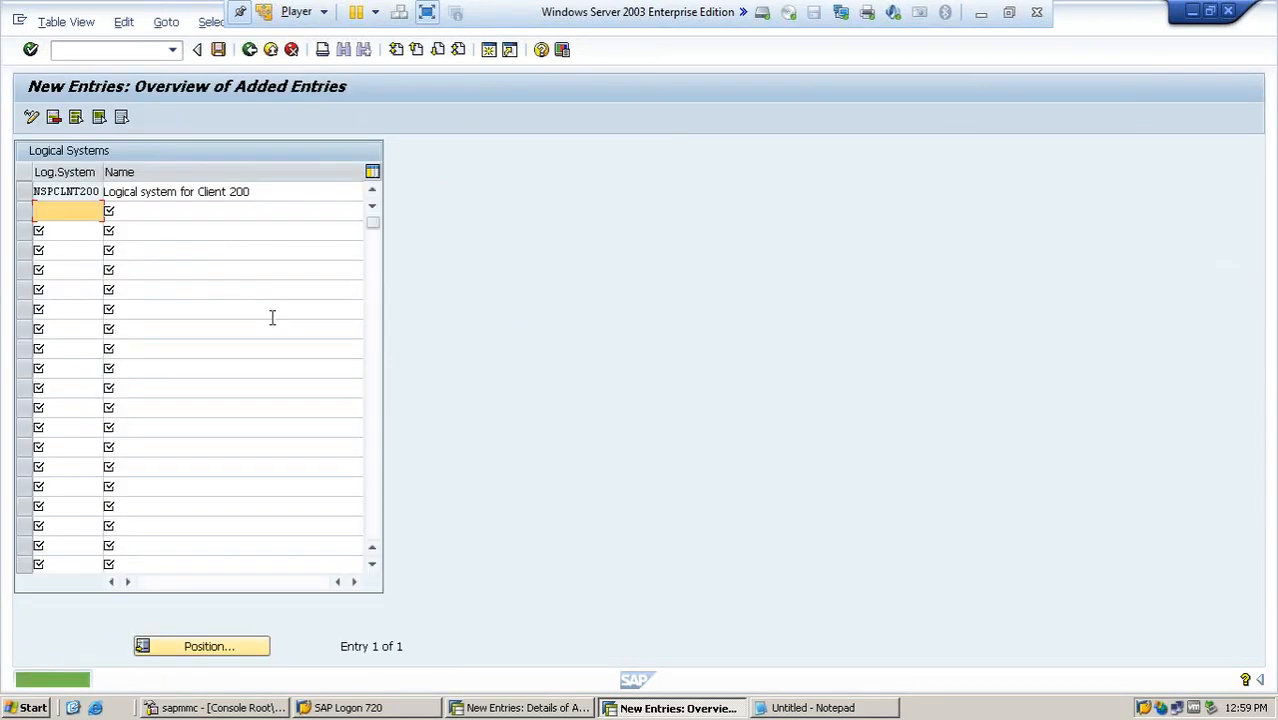
pyautogui.click(243, 55)
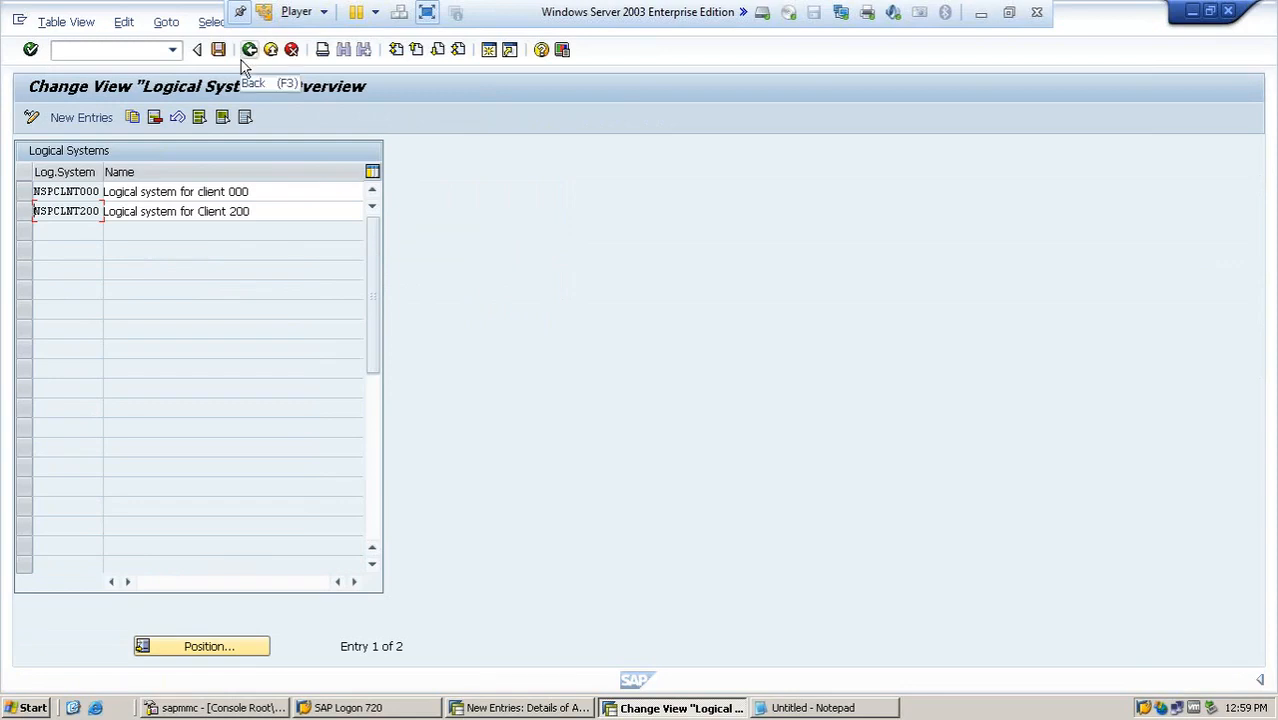
# - Return to the session with the client entry, assign logical system NSPCLNT200 and set the client role to Test
pyautogui.click(522, 710)
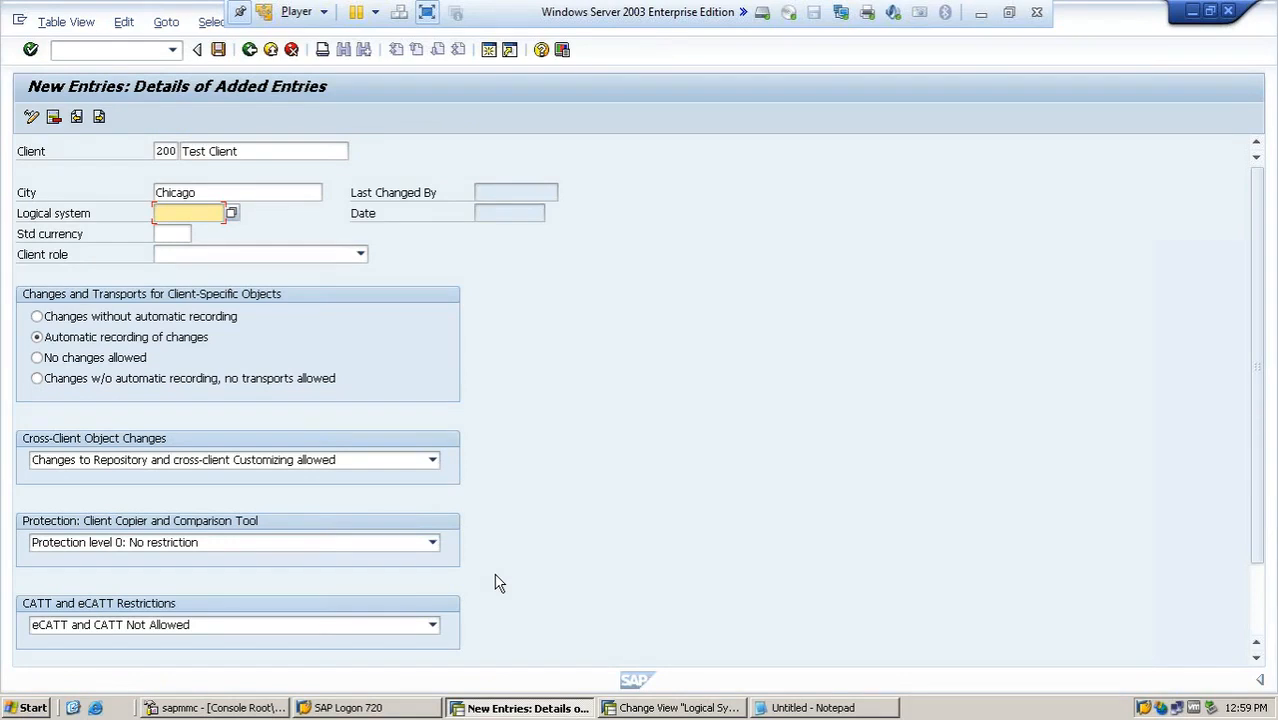
pyautogui.click(232, 216)
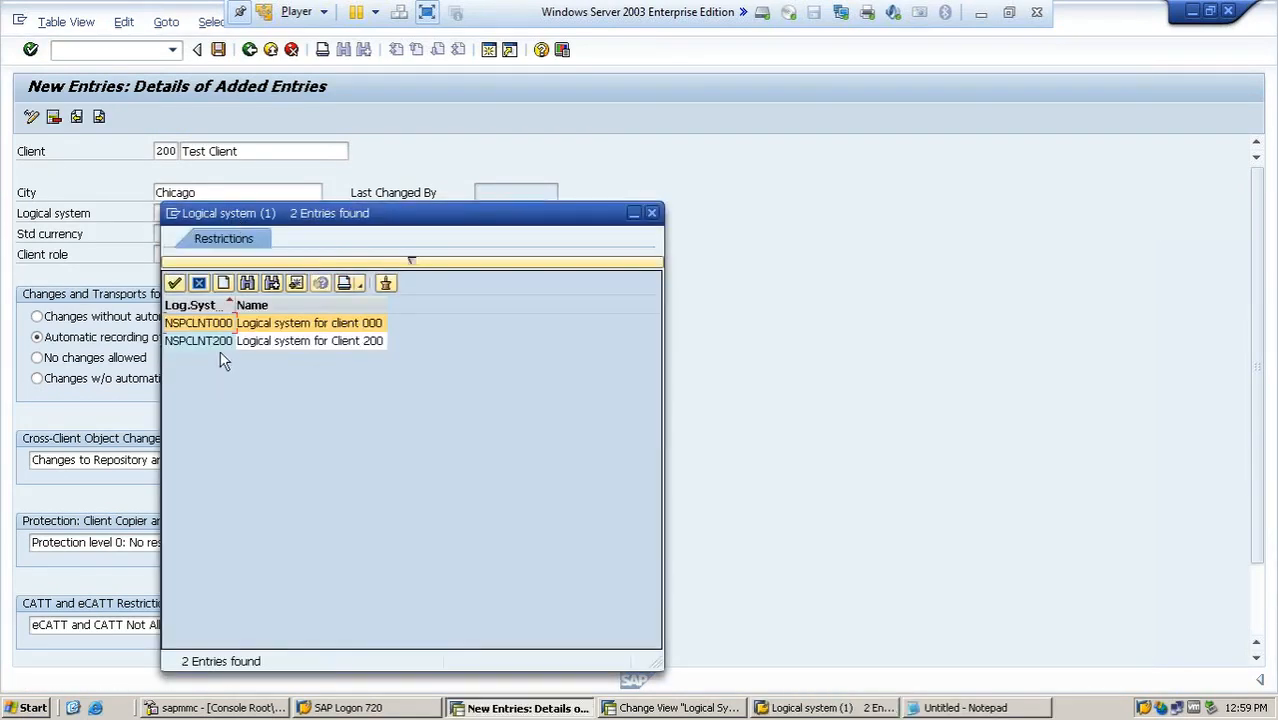
pyautogui.doubleClick(222, 343)
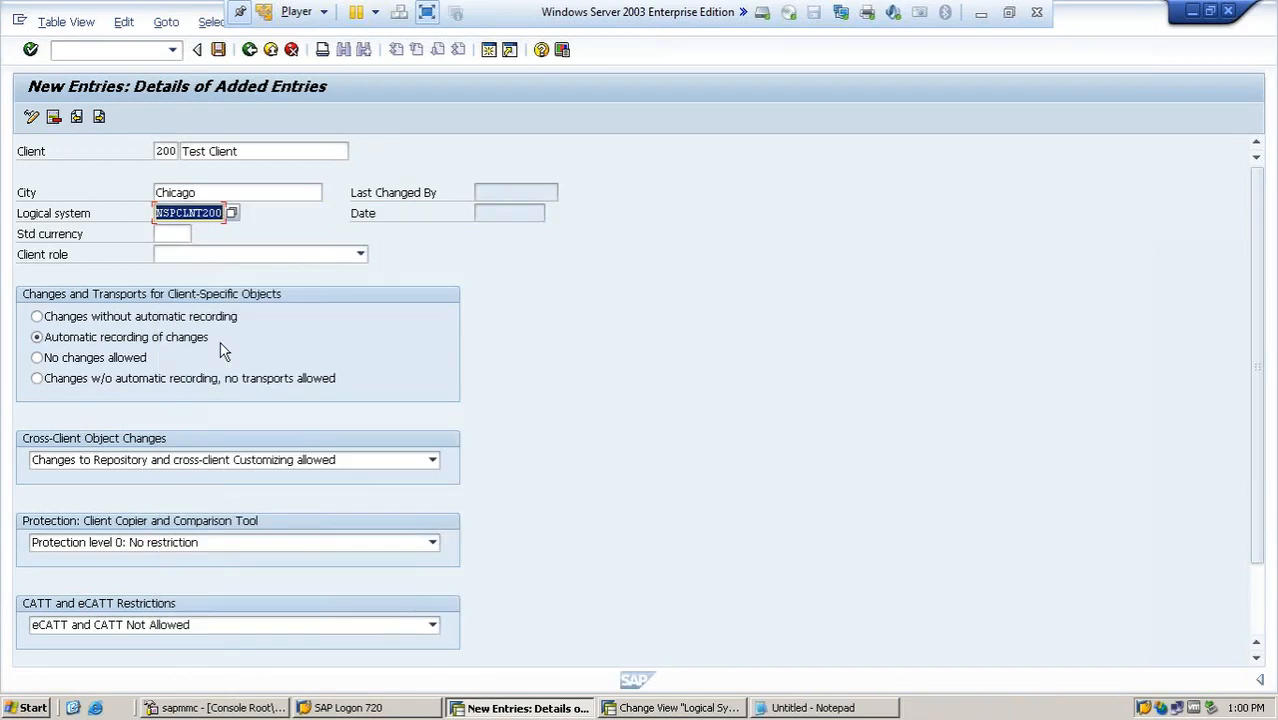
pyautogui.click(359, 255)
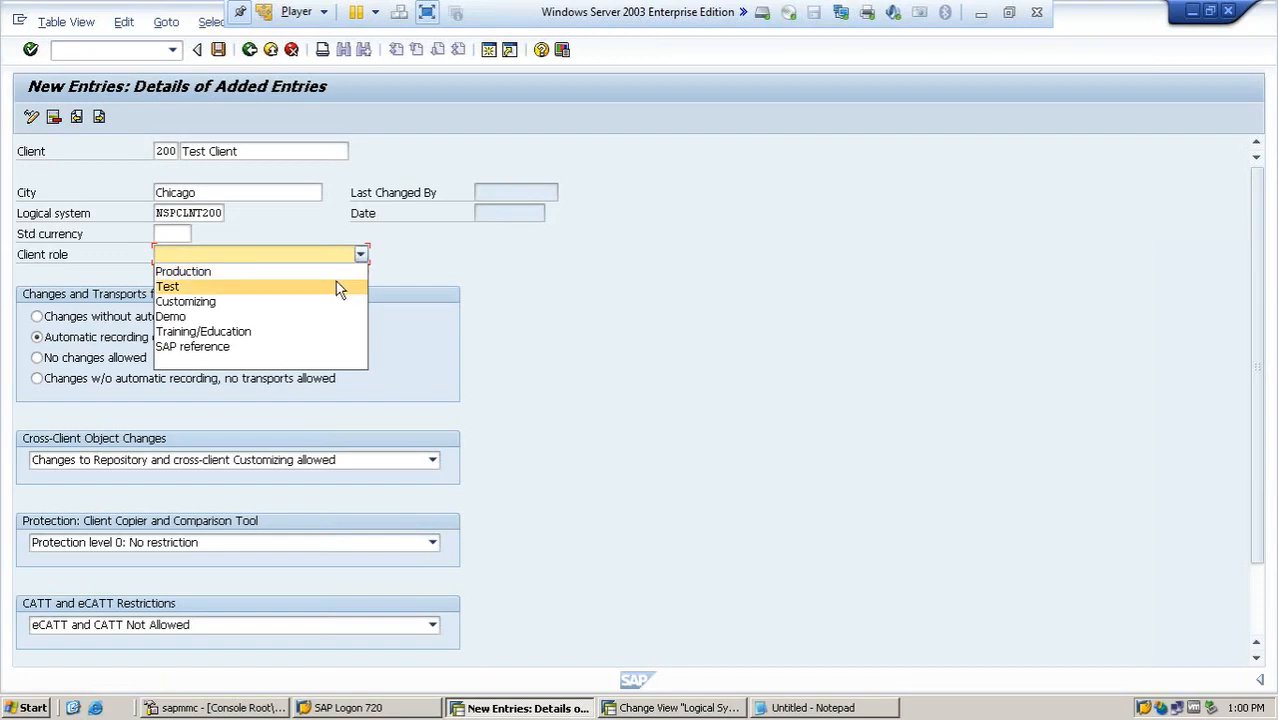
pyautogui.click(337, 288)
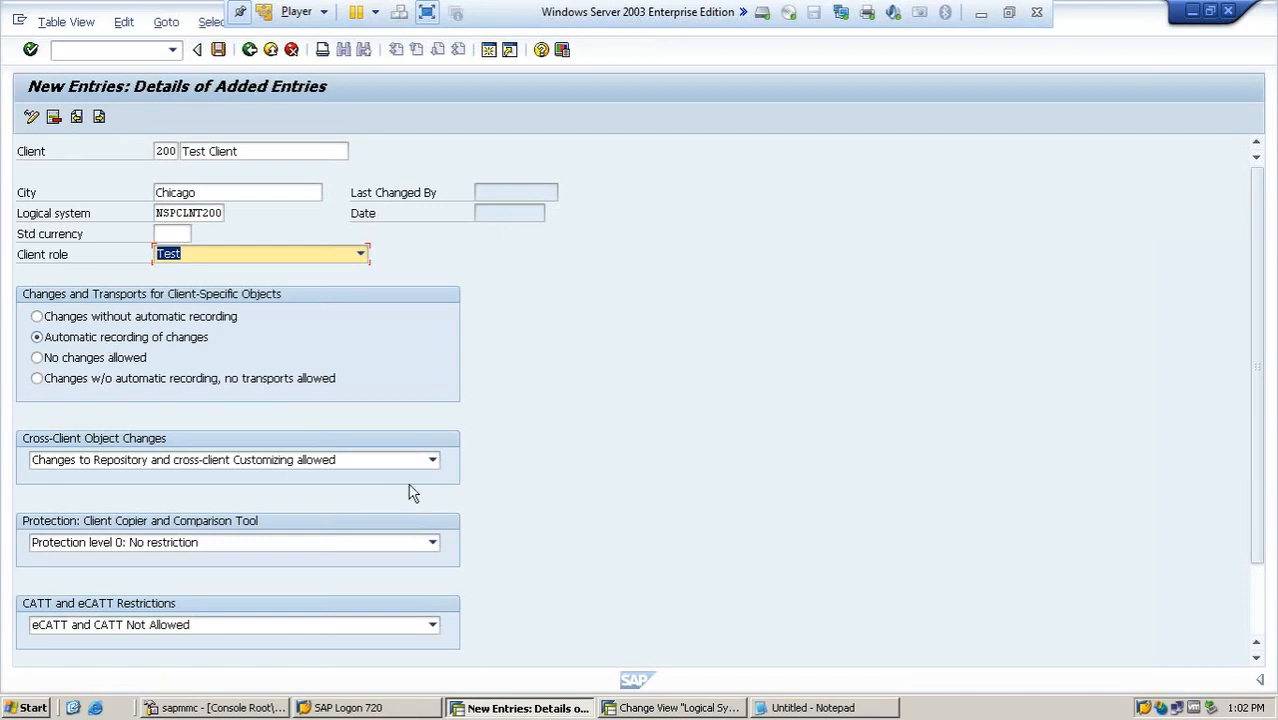
# - Review the cross-client object change options and the remaining protection and restriction settings of the client entry
pyautogui.click(431, 461)
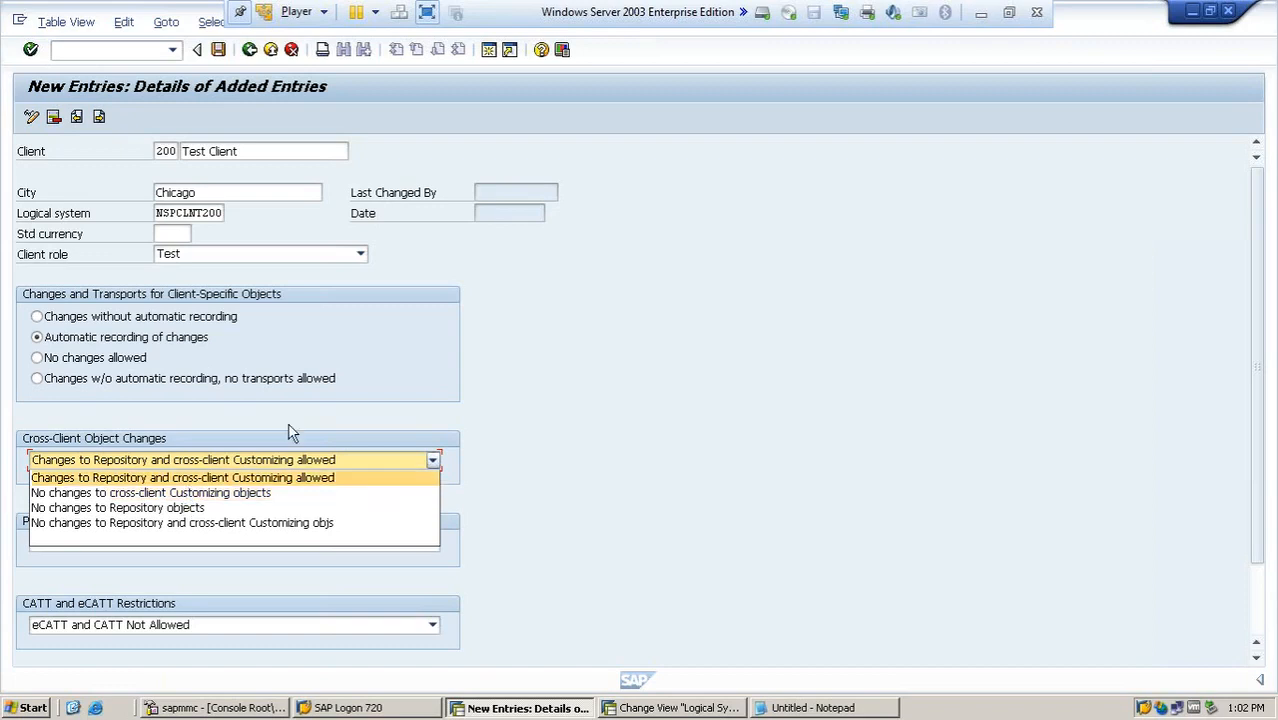
pyautogui.click(544, 302)
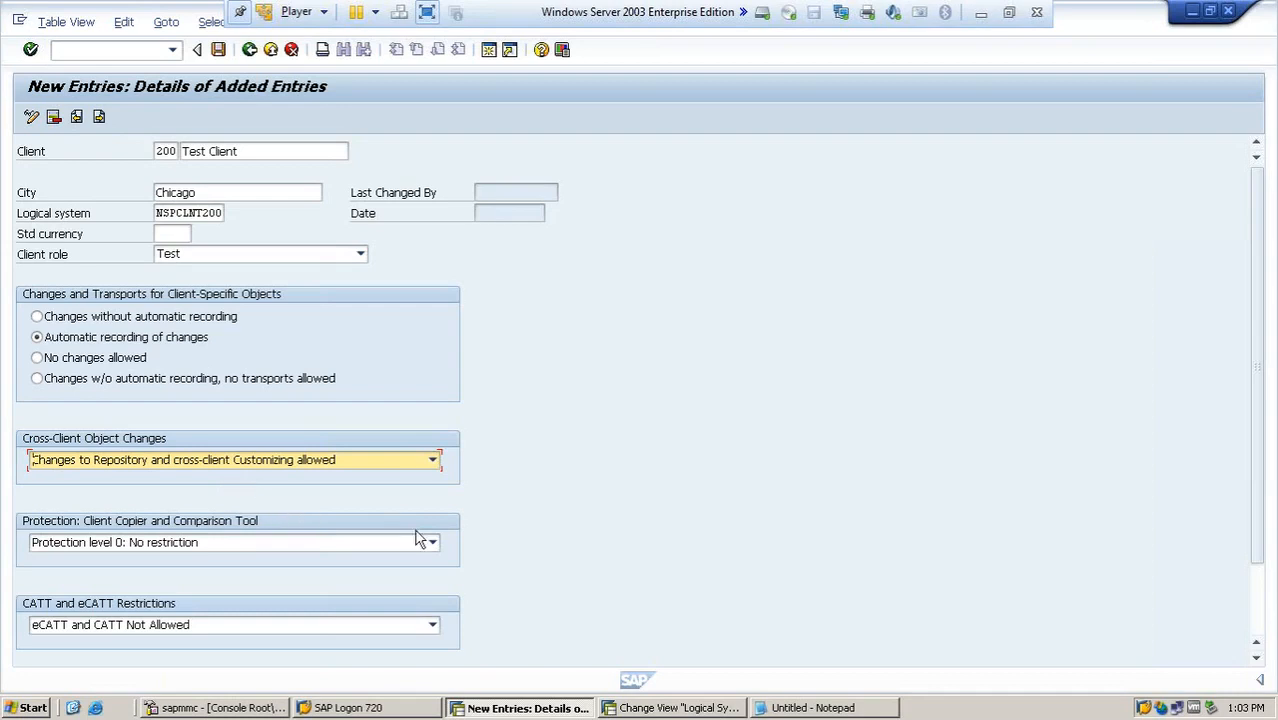
pyautogui.scroll(-3, 1268, 448)
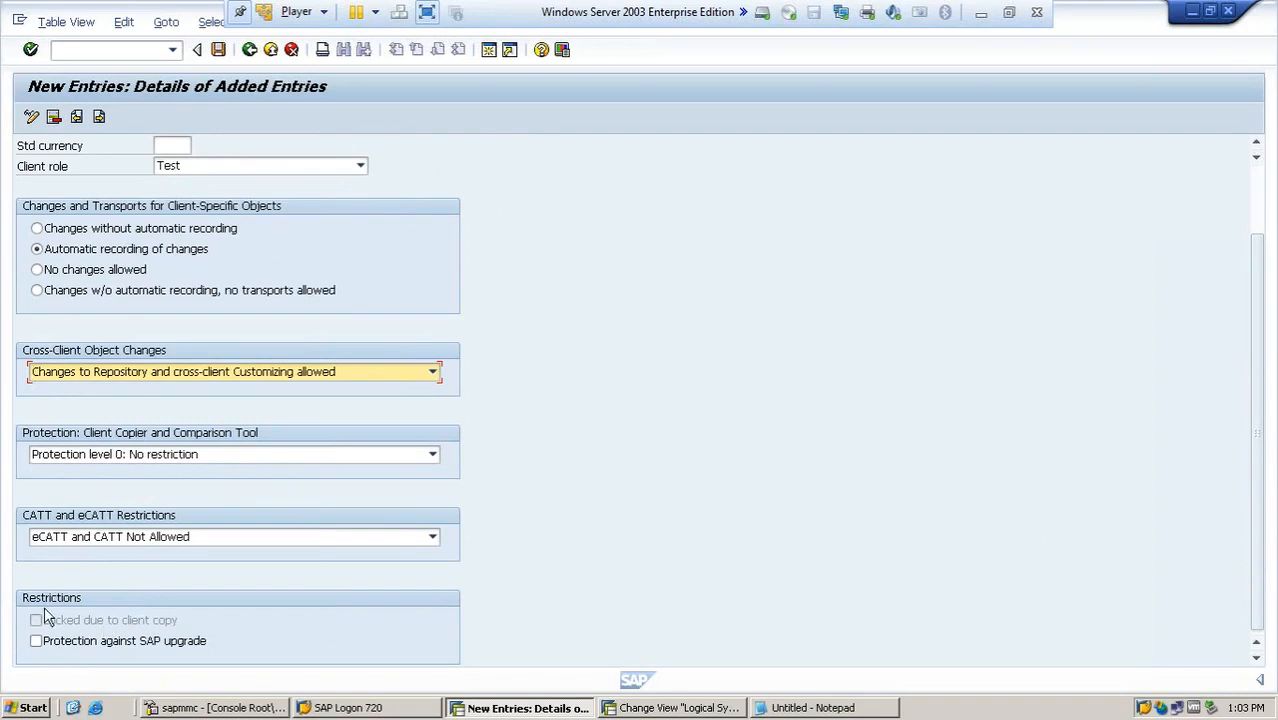
# - Save the client 200 entry, accepting the logical system notice, and leave the Clients overview for SAP Easy Access
pyautogui.click(218, 55)
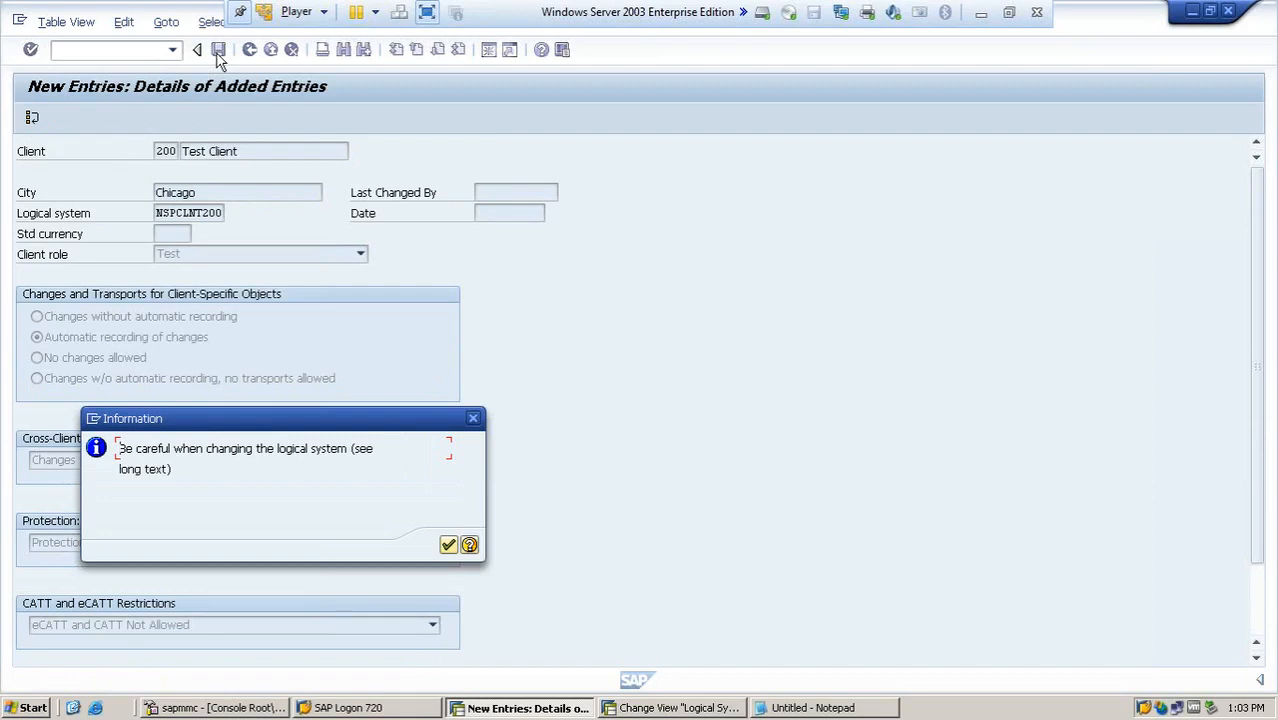
pyautogui.click(448, 546)
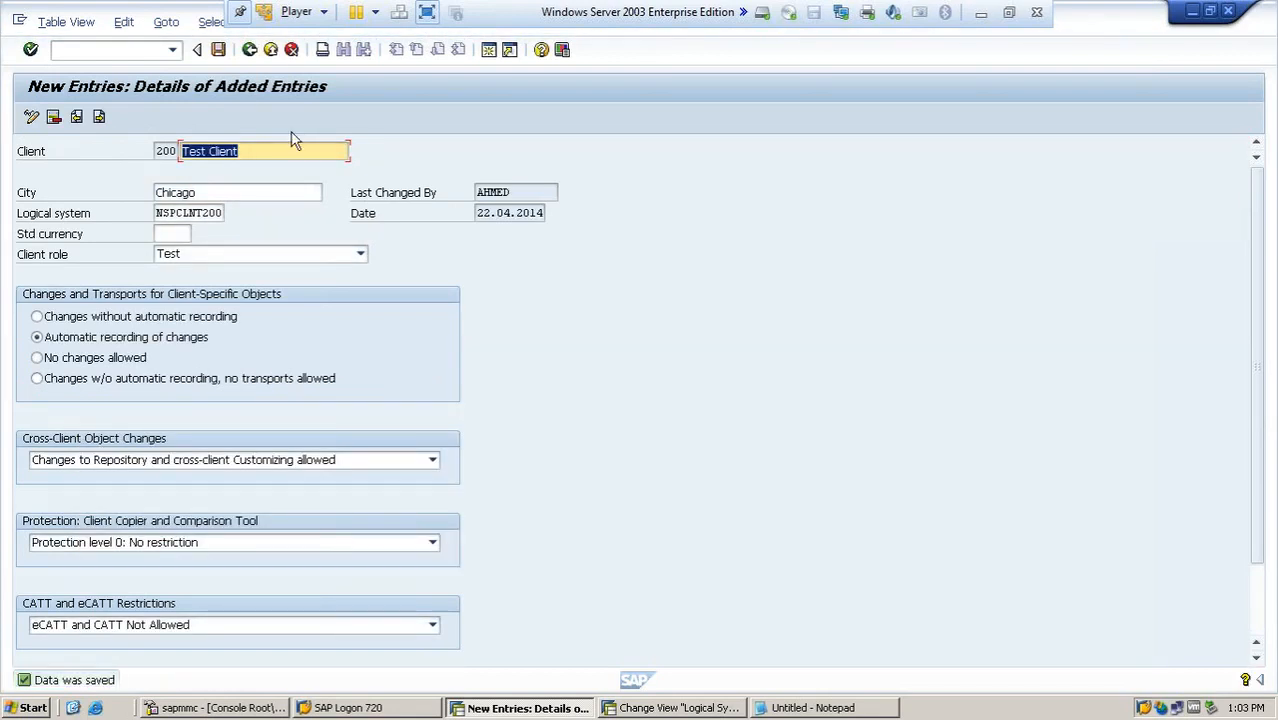
pyautogui.click(218, 50)
pyautogui.click(250, 50)
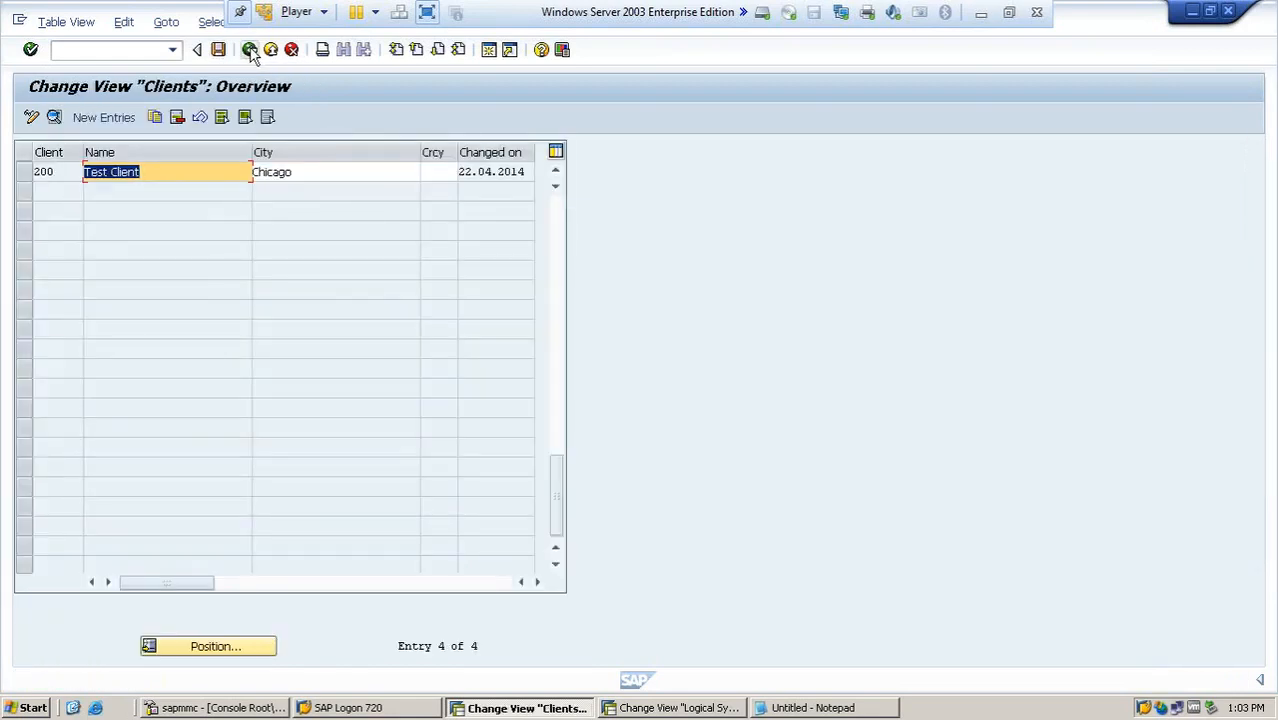
pyautogui.click(220, 52)
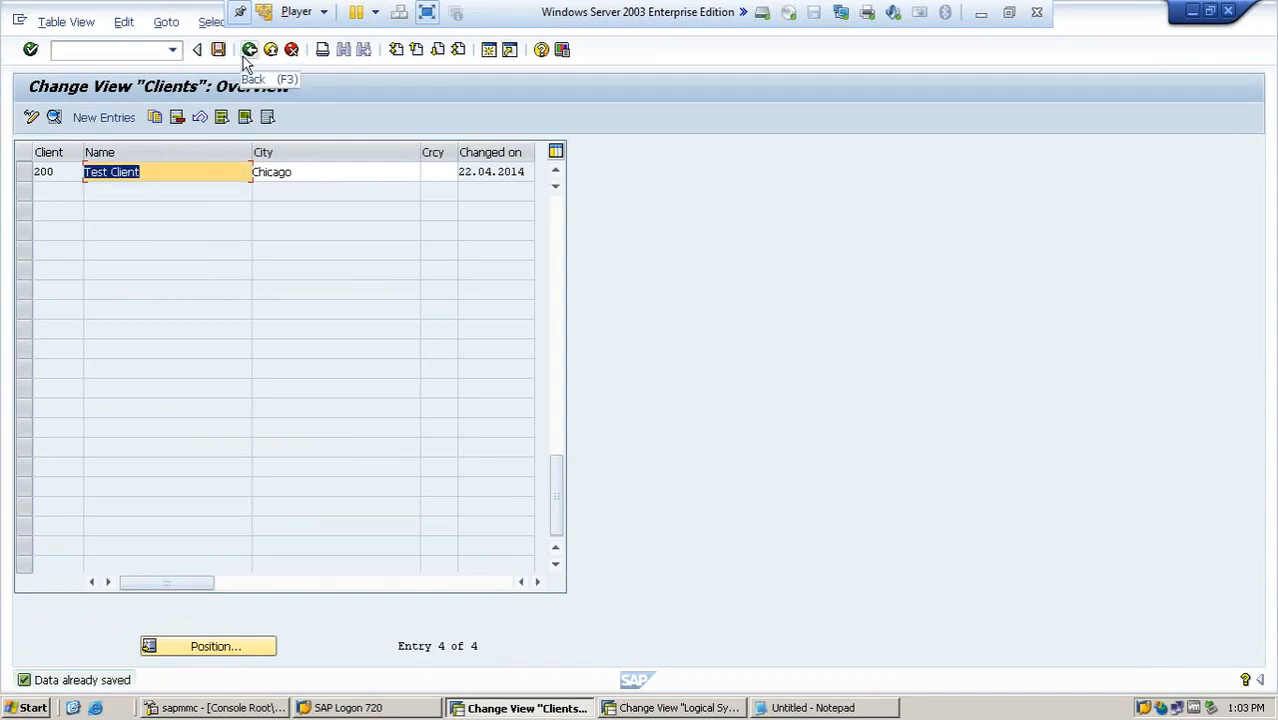
pyautogui.click(249, 50)
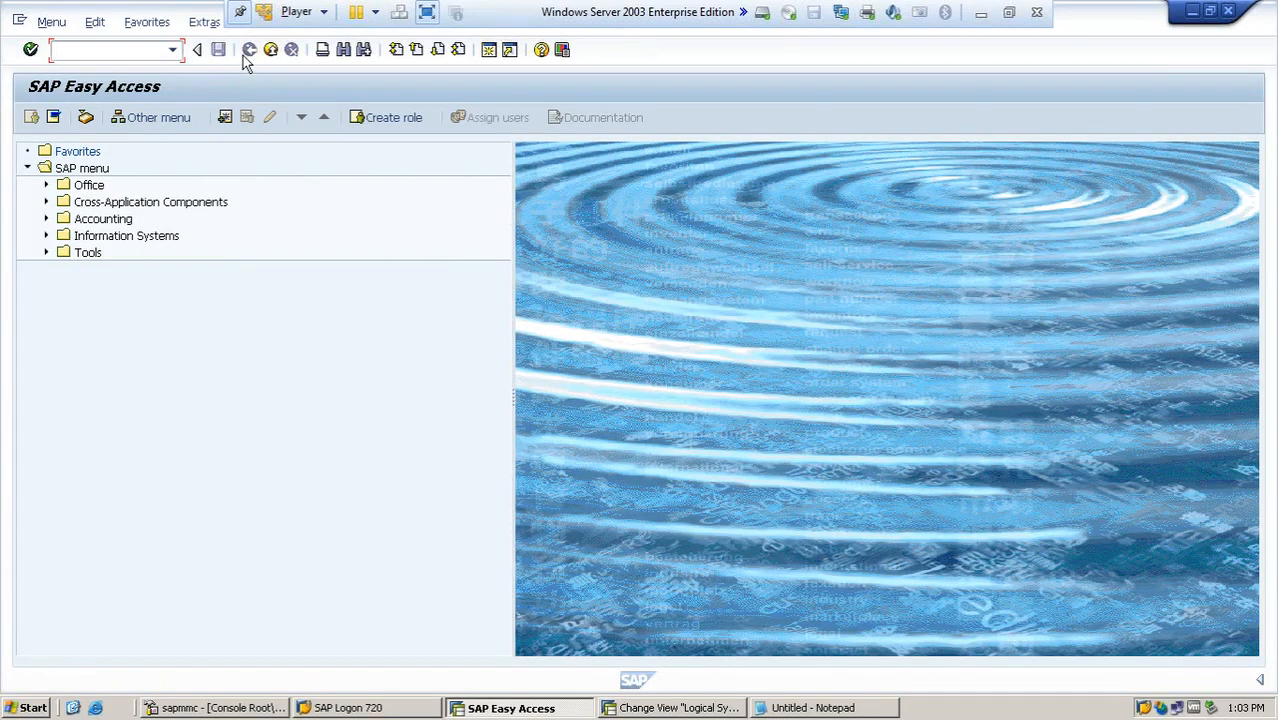
# - Run transaction SCC4 to check the client 200 entry in the Clients overview, and switch to the Client Admin.ppt presentation in PowerPoint
pyautogui.write('scc4')
pyautogui.press('Return')
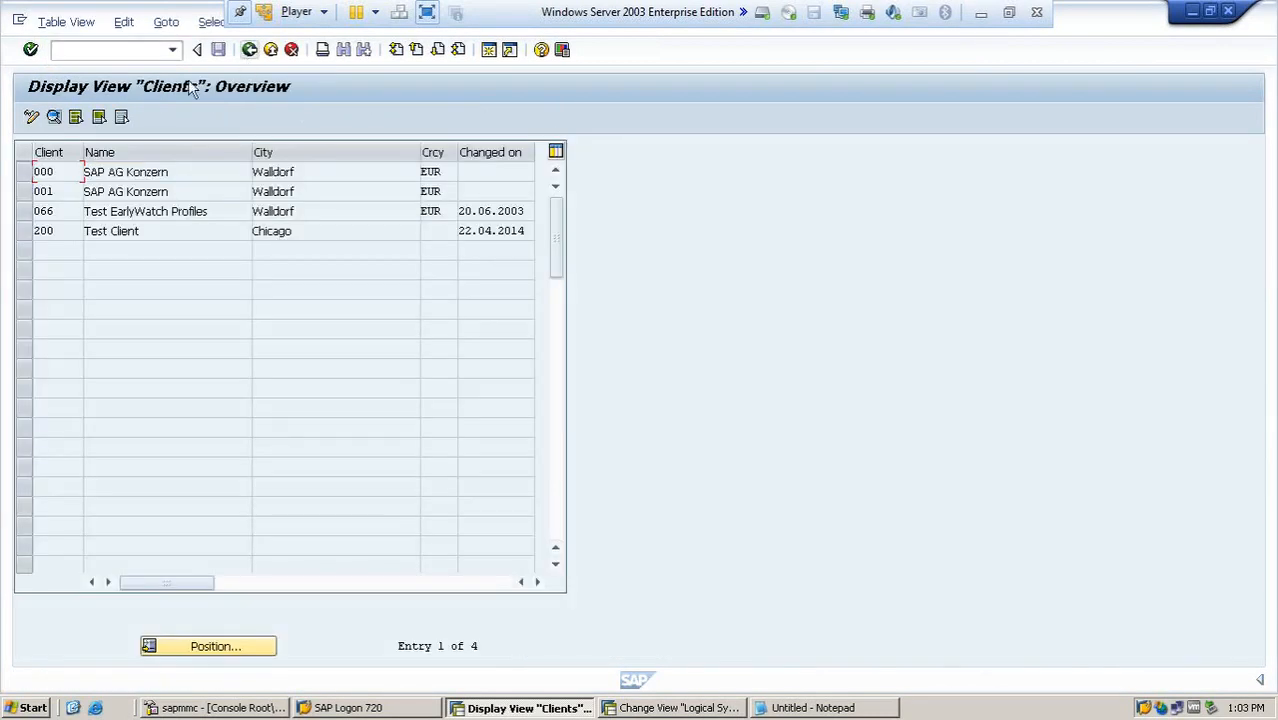
pyautogui.moveTo(60, 232); pyautogui.dragTo(44, 236)
pyautogui.moveTo(142, 233); pyautogui.dragTo(87, 250)
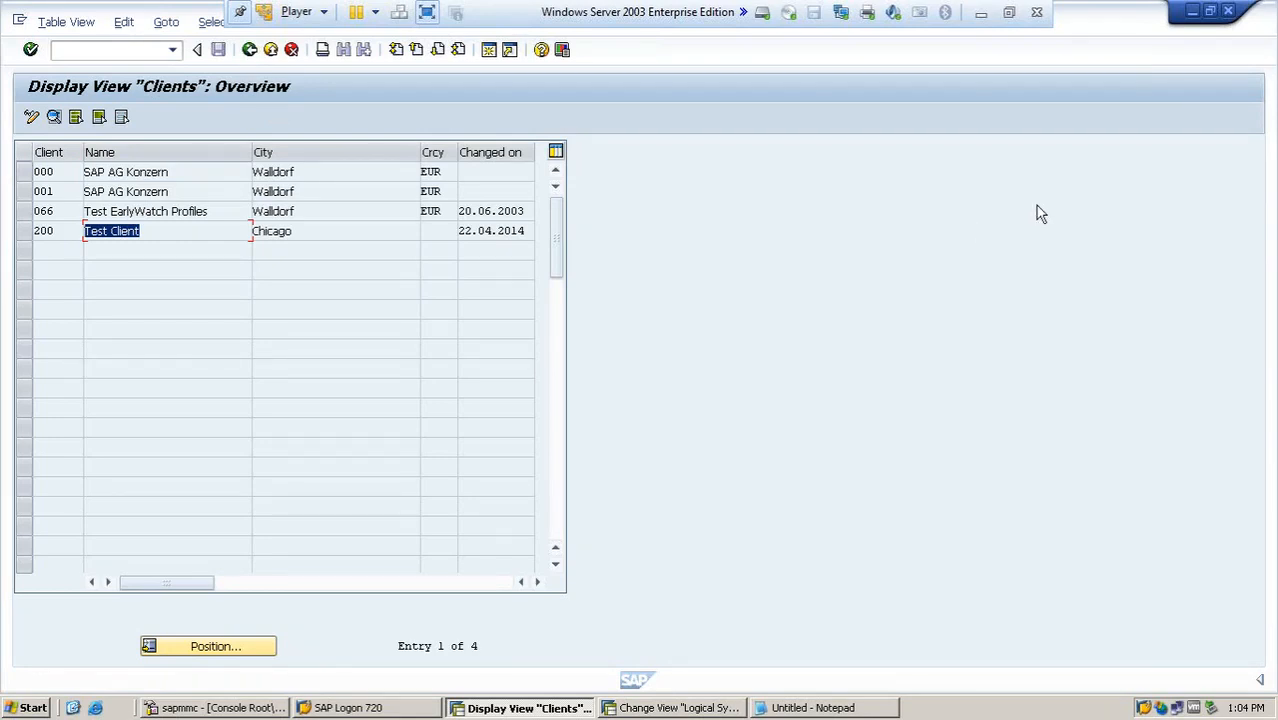
pyautogui.click(982, 13)
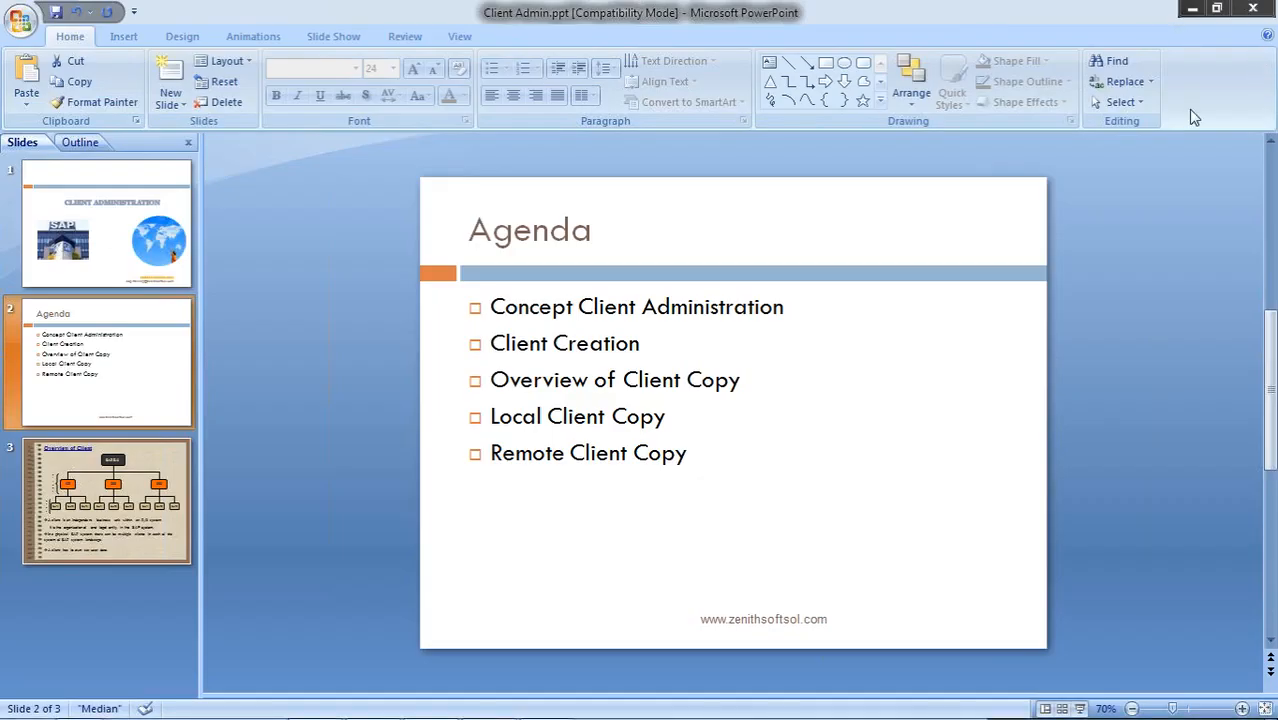